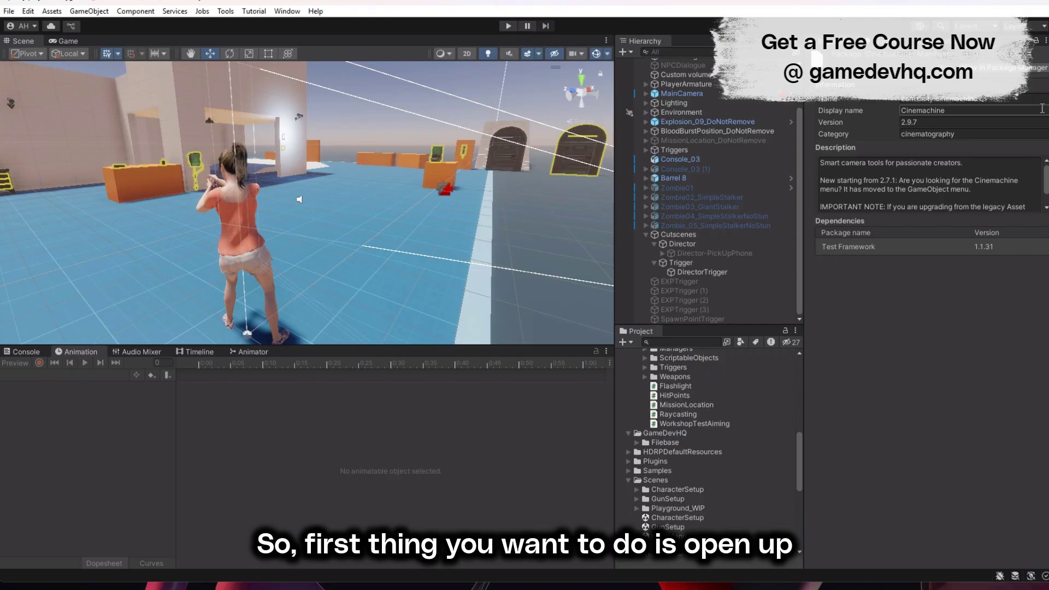
# - Name the new empty game object Director-PhoneAnimation2 and bring up the Timeline window
pyautogui.write('Animation2')
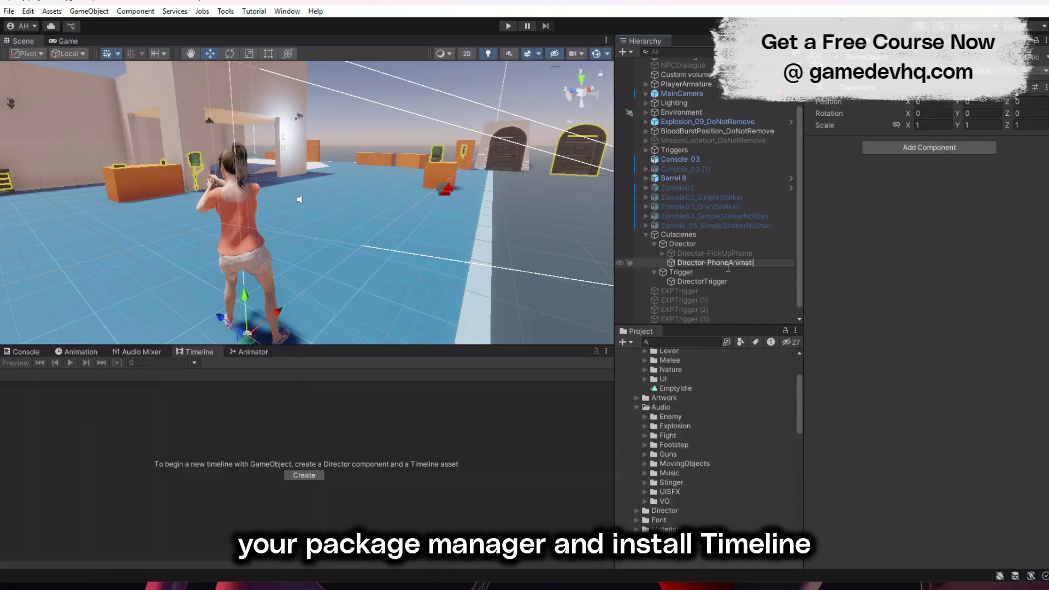
pyautogui.press('Return')
pyautogui.click(287, 11)
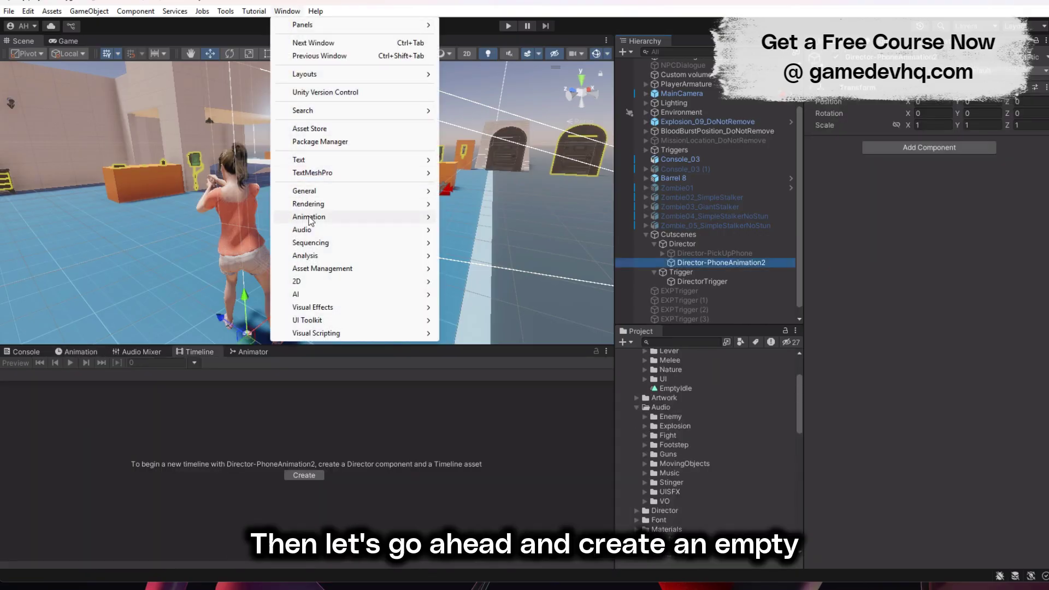
pyautogui.click(315, 378)
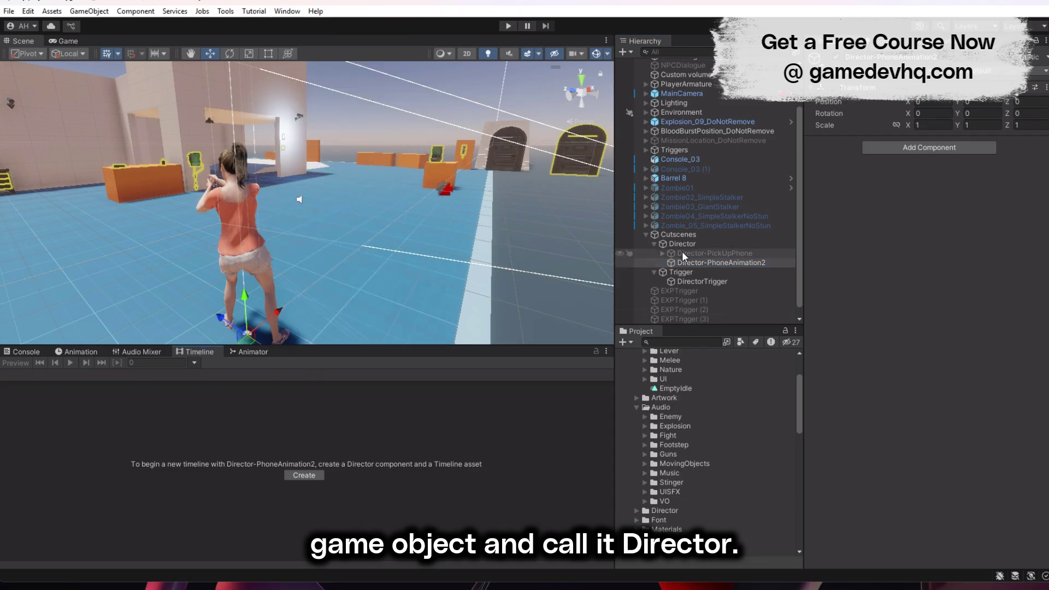
# - Create the timeline asset Director-PhoneAnimation2Timeline with its director component, saving it in AdditionalAssets/Director/SampleScene
pyautogui.click(304, 476)
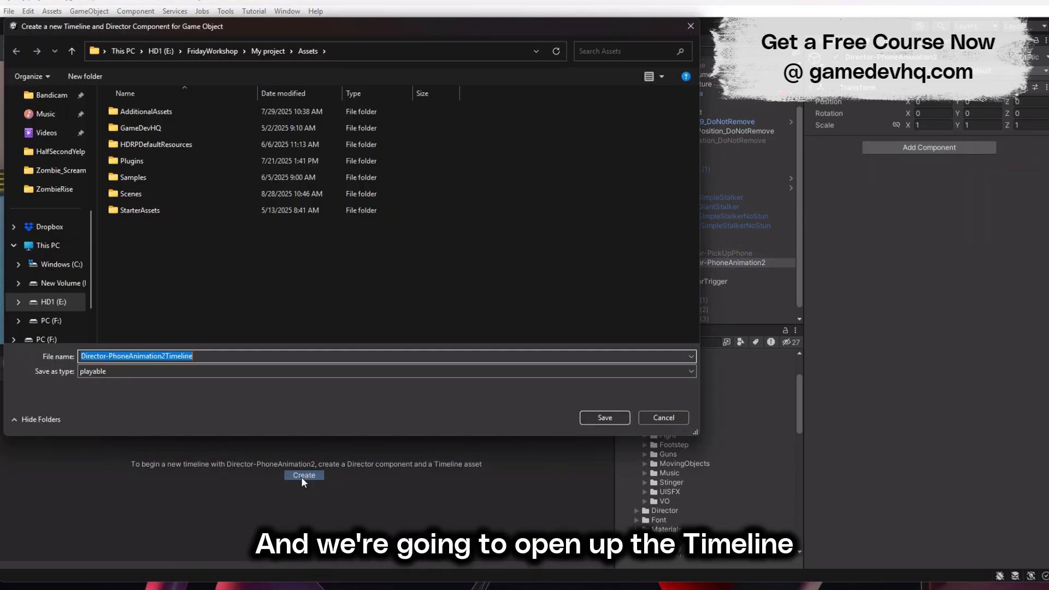
pyautogui.doubleClick(167, 111)
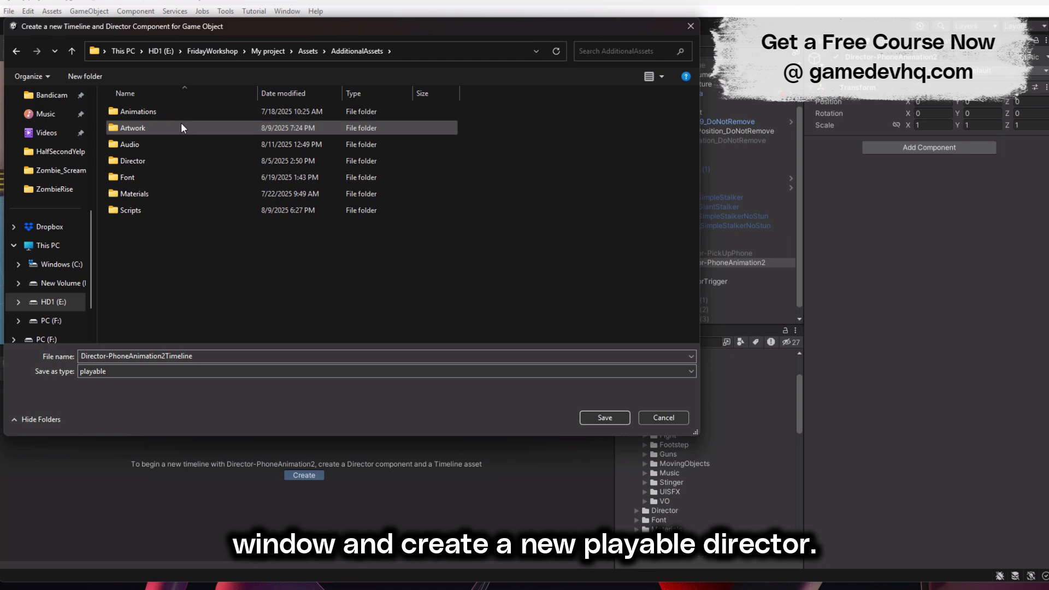
pyautogui.doubleClick(151, 160)
pyautogui.doubleClick(144, 112)
pyautogui.click(605, 417)
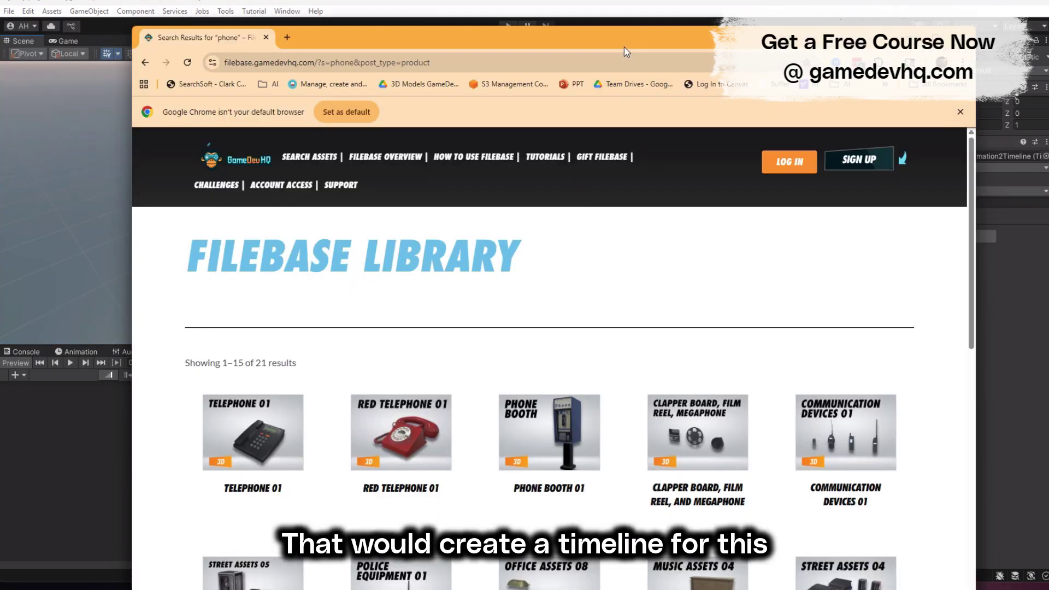
# - View the Telephone 01 asset page in the Filebase library, then return to Unity
pyautogui.scroll(-3, 423, 482)
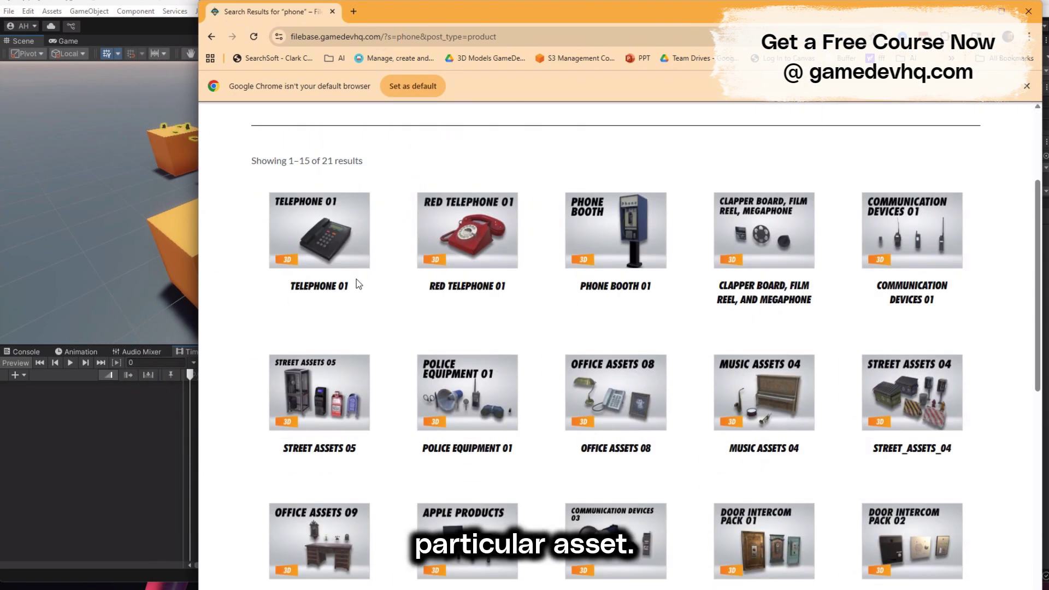
pyautogui.click(333, 293)
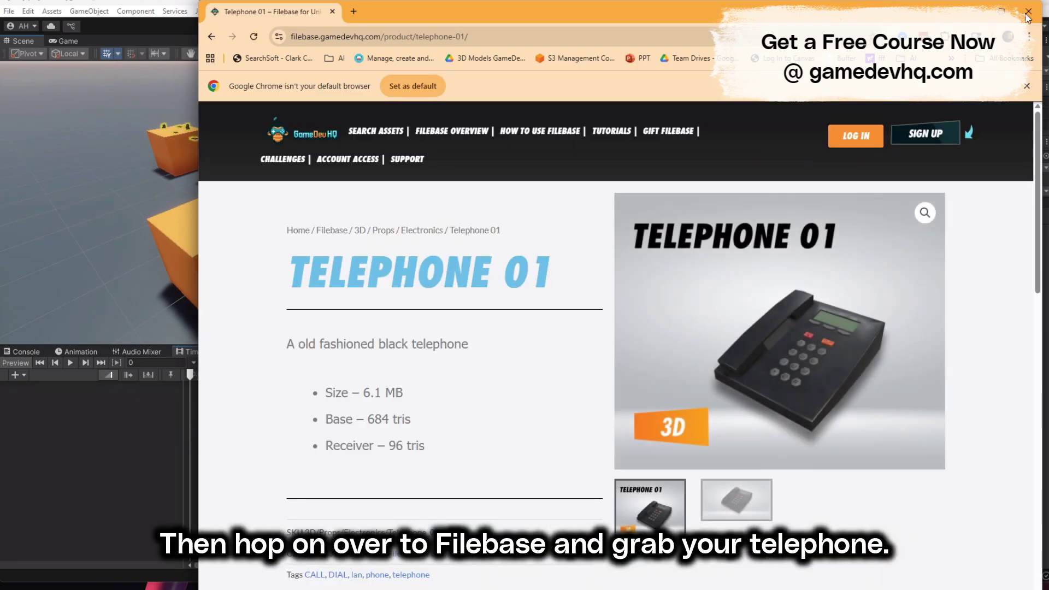
pyautogui.click(1027, 12)
# - Add the Telephone_01 model as a child of Director-PhoneAnimation2 and move it on top of the orange cube
pyautogui.moveTo(710, 512); pyautogui.dragTo(735, 266)
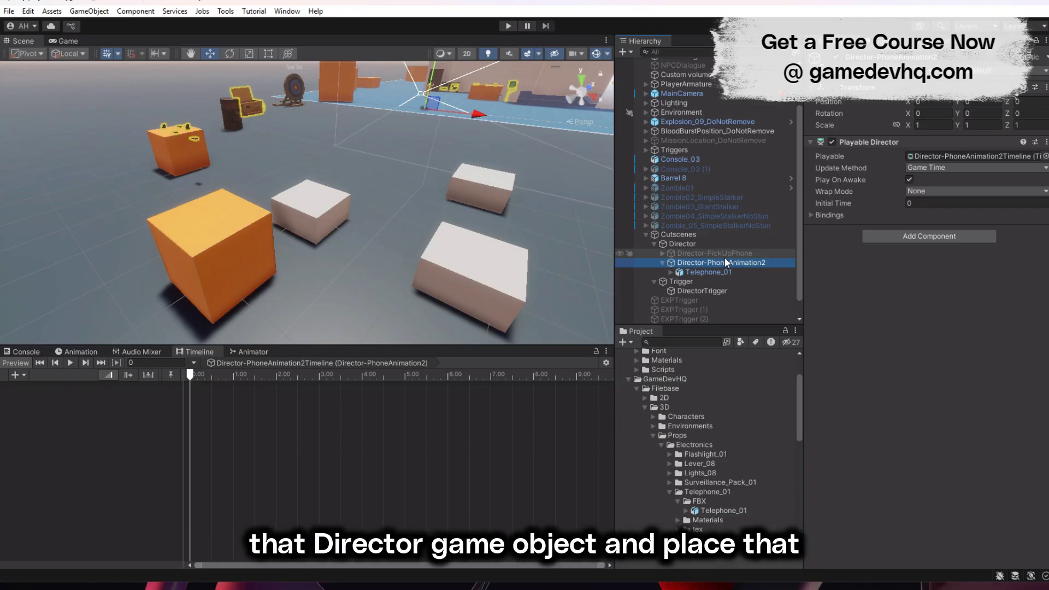
pyautogui.click(709, 272)
pyautogui.scroll(-5, 241, 214)
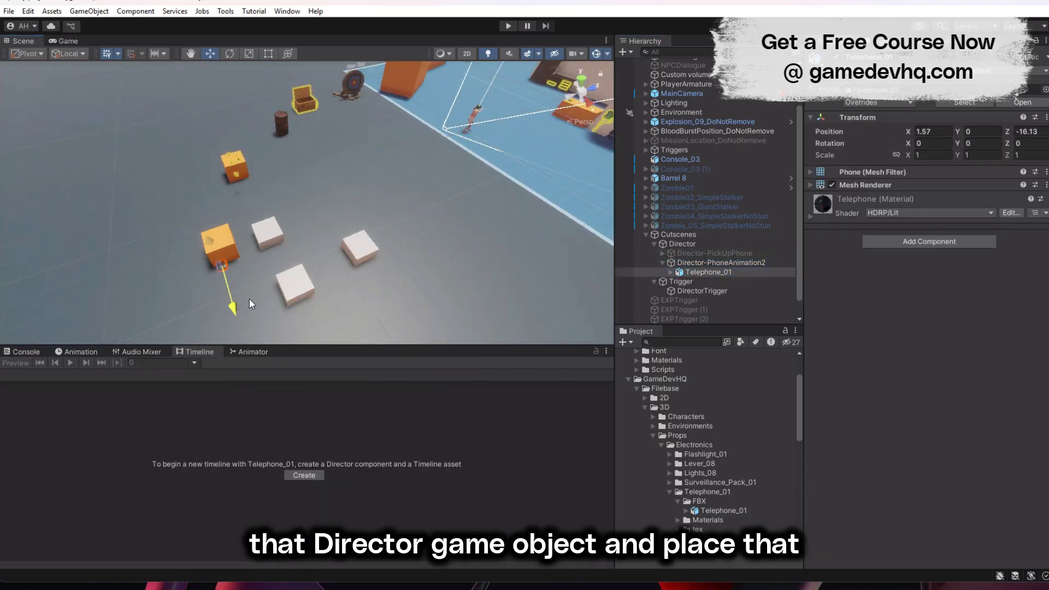
pyautogui.moveTo(250, 304); pyautogui.dragTo(243, 286)
pyautogui.moveTo(218, 219); pyautogui.dragTo(216, 199)
pyautogui.press('f')
pyautogui.keyDown('alt'); pyautogui.moveTo(350, 265); pyautogui.dragTo(322, 218); pyautogui.keyUp('alt')
pyautogui.moveTo(309, 178); pyautogui.dragTo(310, 203)
# - Rotate the telephone to about -91° around Y and shift it to about X 2.05, Z -15.7 on the cube
pyautogui.press('e')
pyautogui.moveTo(314, 273); pyautogui.dragTo(440, 248)
pyautogui.press('w')
pyautogui.moveTo(350, 232); pyautogui.dragTo(447, 236)
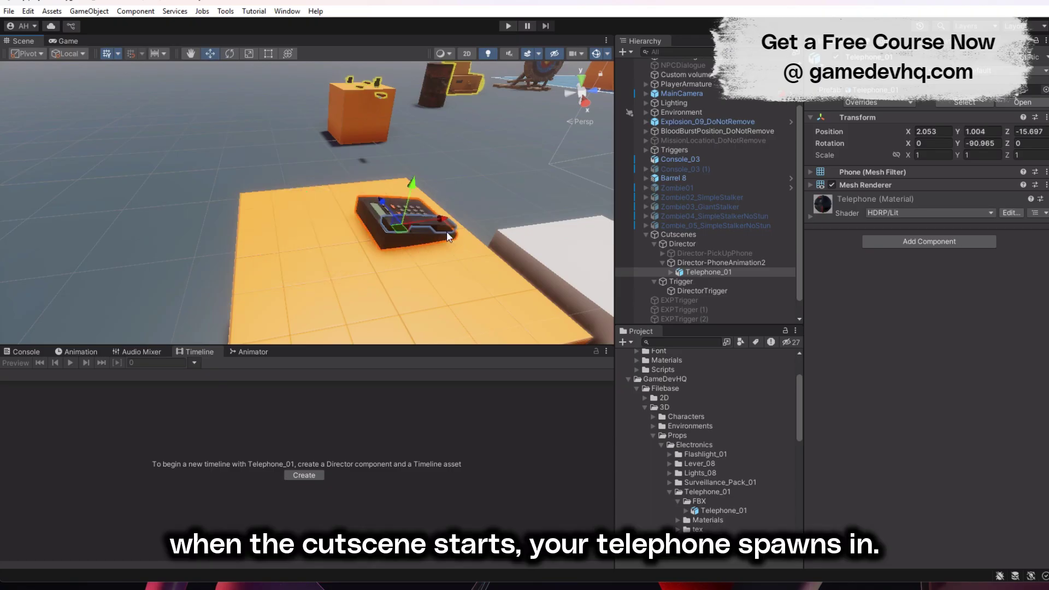
# - Add an animation track bound to PlayerArmature and place the TalkOnphone clip on it
pyautogui.rightClick(113, 422)
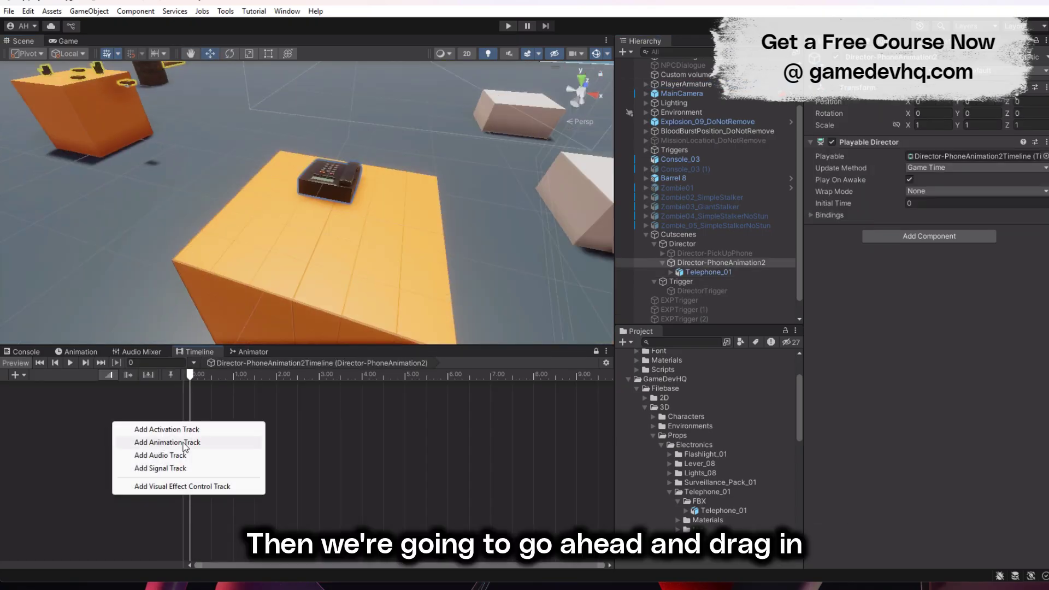
pyautogui.click(167, 442)
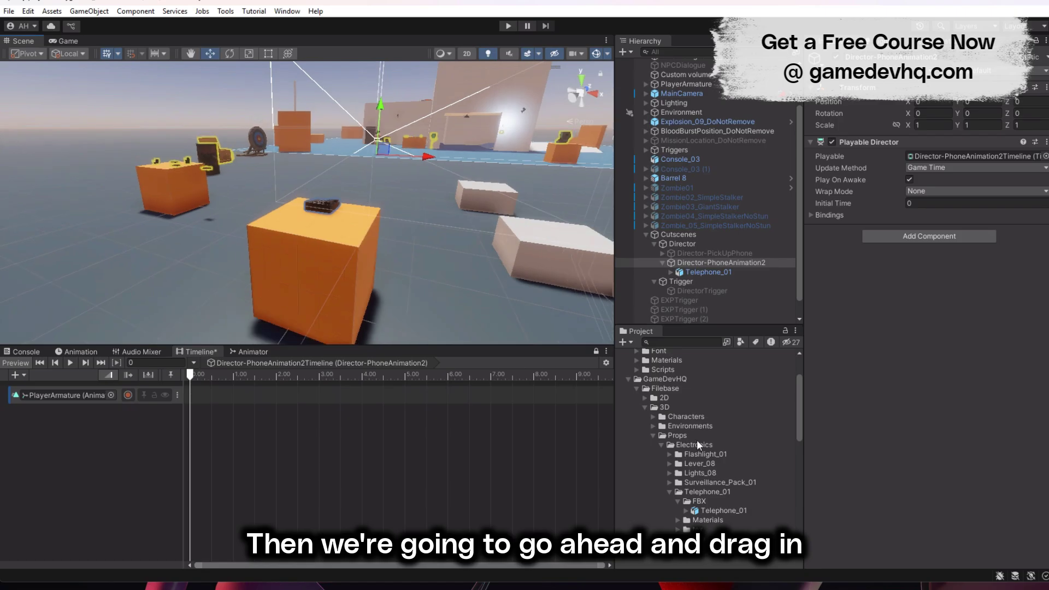
pyautogui.scroll(-10, 697, 445)
pyautogui.click(662, 433)
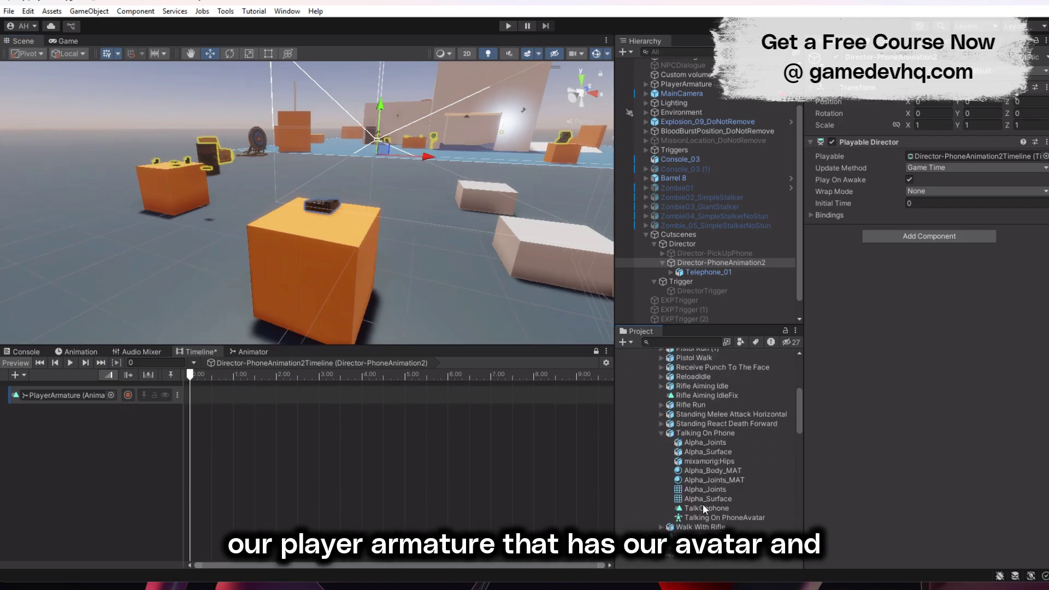
pyautogui.moveTo(440, 424); pyautogui.dragTo(367, 396)
# - Offset the TalkOnphone clip's position to about X 2.15, Z -14.76 so the character stands beside the telephone cube
pyautogui.keyDown('alt'); pyautogui.moveTo(393, 185); pyautogui.dragTo(162, 451, button='right'); pyautogui.keyUp('alt')
pyautogui.moveTo(284, 374); pyautogui.dragTo(369, 374)
pyautogui.click(957, 323)
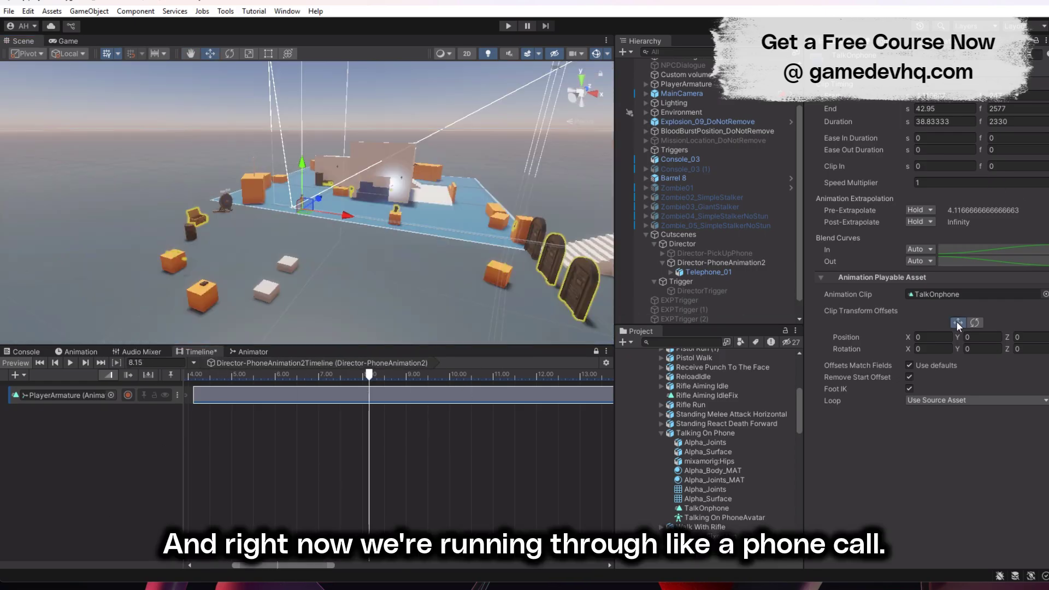
pyautogui.moveTo(318, 198); pyautogui.dragTo(263, 307)
pyautogui.scroll(3, 383, 218)
pyautogui.moveTo(437, 194); pyautogui.dragTo(595, 82, button='middle')
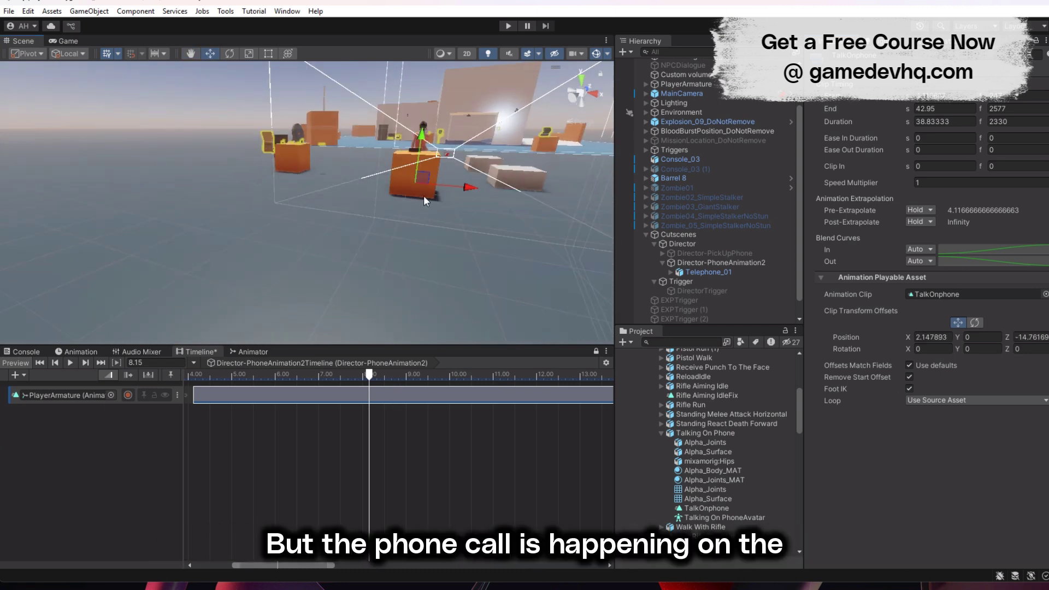
pyautogui.keyDown('alt'); pyautogui.moveTo(425, 199); pyautogui.dragTo(339, 230); pyautogui.keyUp('alt')
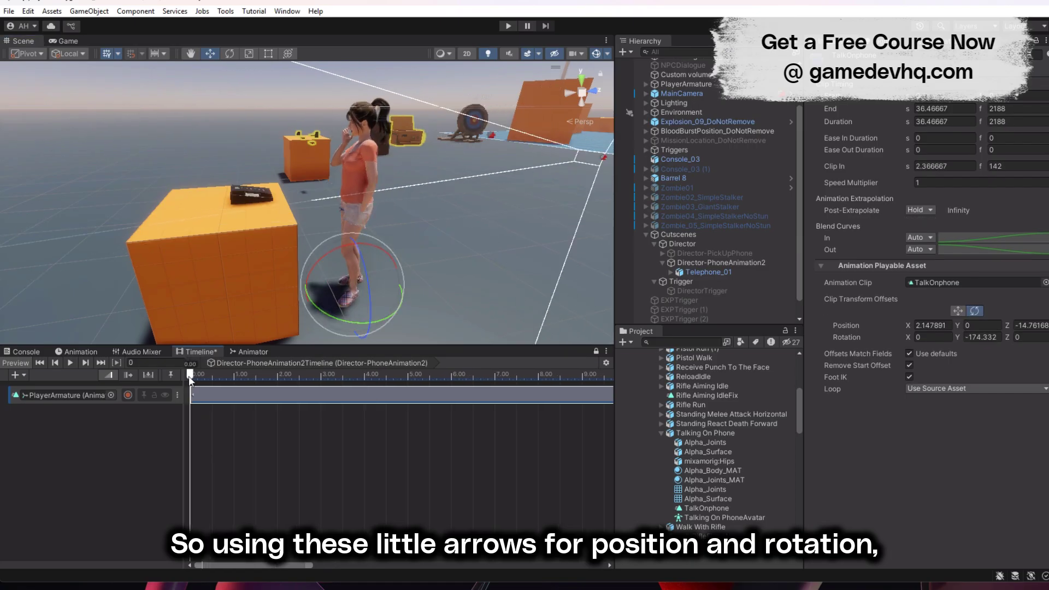
# - Split the TalkOnphone clip and slide the remaining piece earlier to blend with the preceding one, previewing the playback
pyautogui.moveTo(189, 376); pyautogui.dragTo(484, 381)
pyautogui.press('s')
pyautogui.moveTo(275, 395)
pyautogui.mouseDown()
pyautogui.moveTo(485, 401)
pyautogui.moveTo(289, 396)
pyautogui.mouseUp()
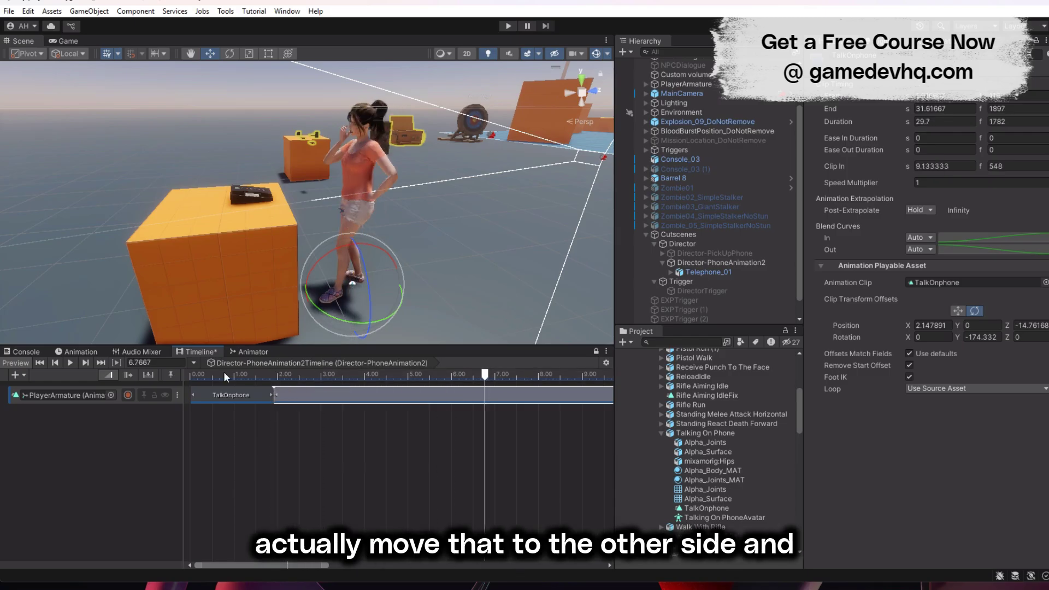
pyautogui.click(240, 377)
pyautogui.press('space')
pyautogui.click(237, 375)
pyautogui.moveTo(363, 397); pyautogui.dragTo(251, 397)
pyautogui.press('space')
# - Split the TalkOnphone clip again and move its trailing piece back to overlap and blend with the middle one
pyautogui.scroll(-5, 543, 389)
pyautogui.press('s')
pyautogui.moveTo(506, 395); pyautogui.dragTo(300, 390)
pyautogui.click(230, 377)
pyautogui.press('space')
# - Rotate the last TalkOnphone clip's offset to about -229.7° around Y and preview the blended sequence
pyautogui.moveTo(328, 318); pyautogui.dragTo(413, 326)
pyautogui.click(232, 375)
pyautogui.press('space')
pyautogui.press('space')
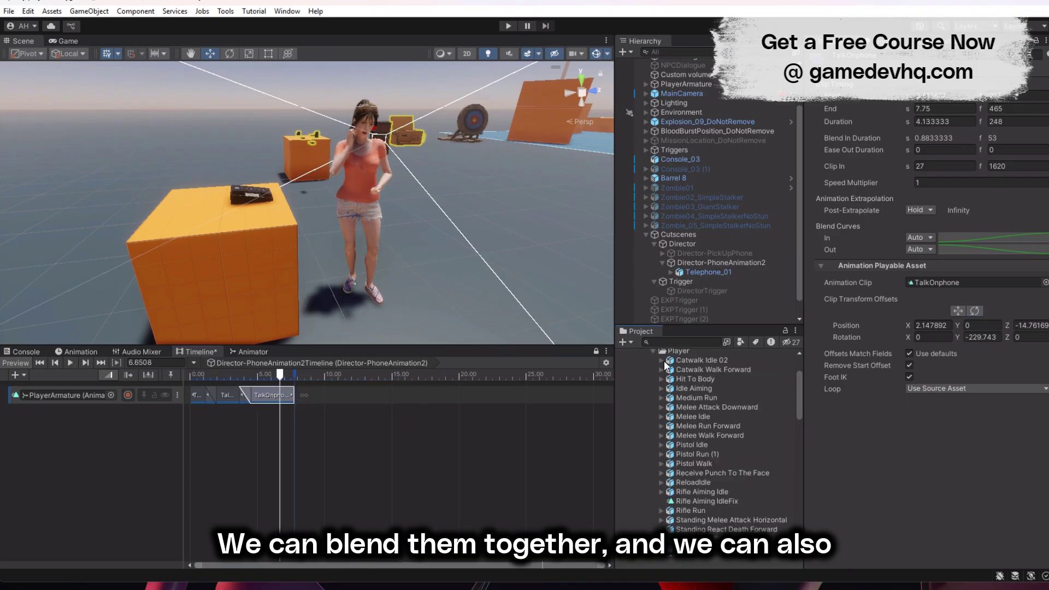
# - Blend the Catwalk Idle 02 clip onto the end of the PlayerArmature track and test the cutscene by activating Director-PhoneAnimation2 in play mode
pyautogui.click(662, 360)
pyautogui.moveTo(708, 435); pyautogui.dragTo(306, 393)
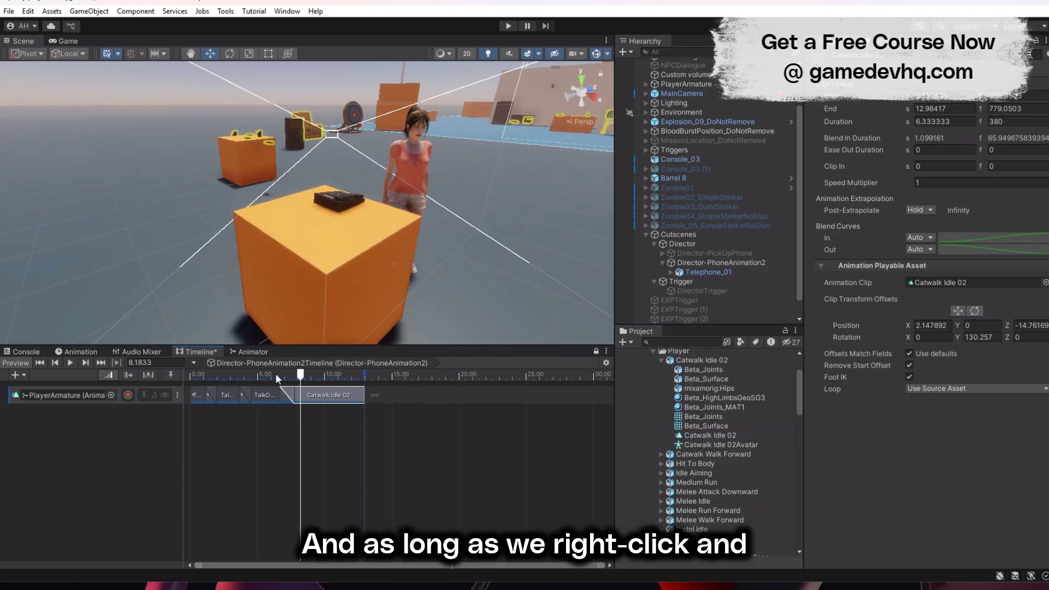
pyautogui.moveTo(279, 379); pyautogui.dragTo(327, 377)
pyautogui.press('space')
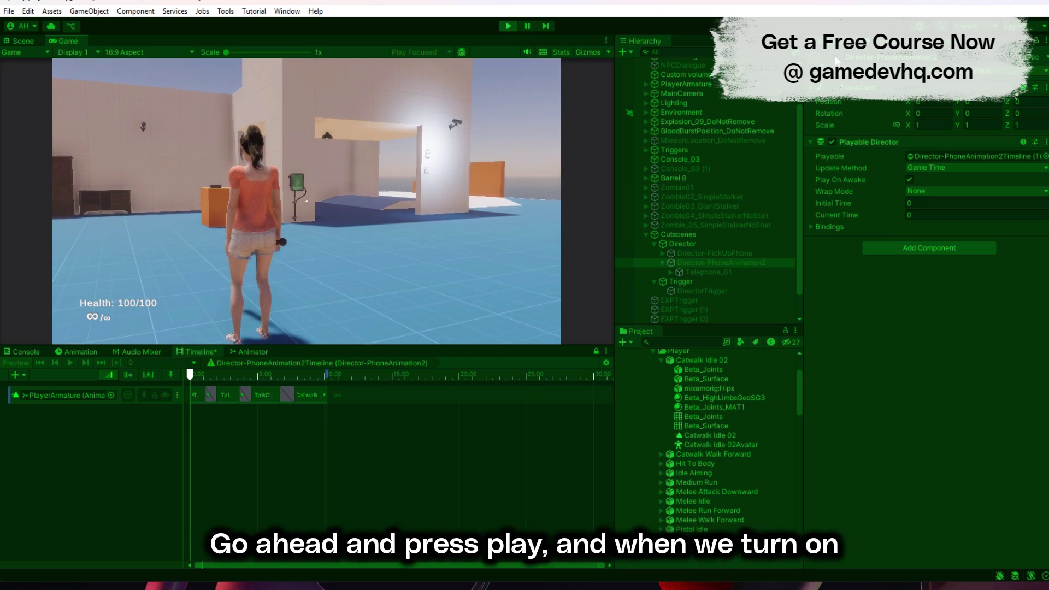
pyautogui.click(835, 57)
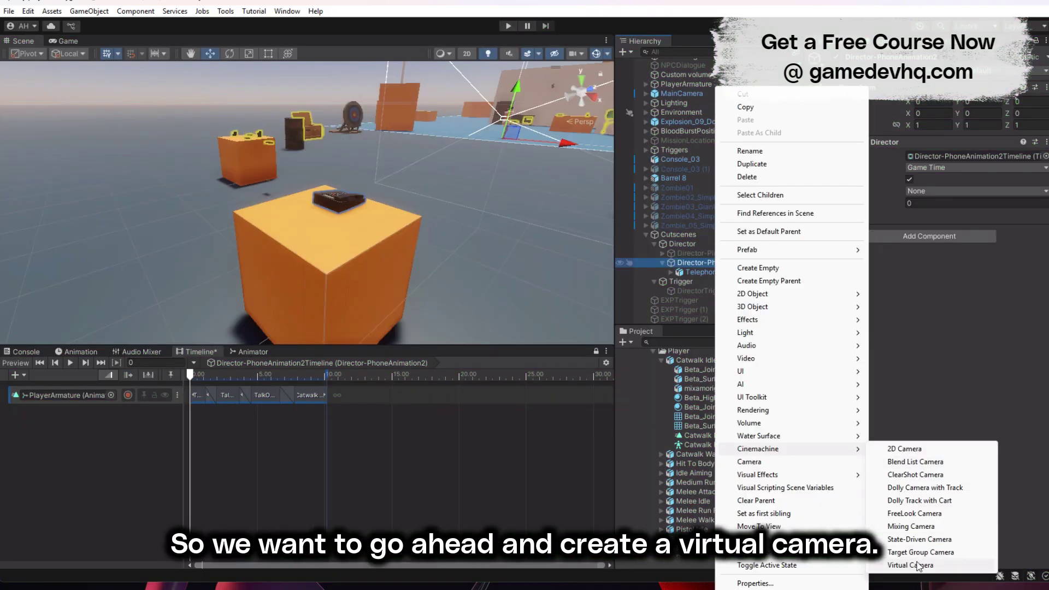
# - Create a Cinemachine virtual camera as a child of Director-PhoneAnimation2
pyautogui.click(918, 565)
pyautogui.click(738, 300)
pyautogui.click(727, 283)
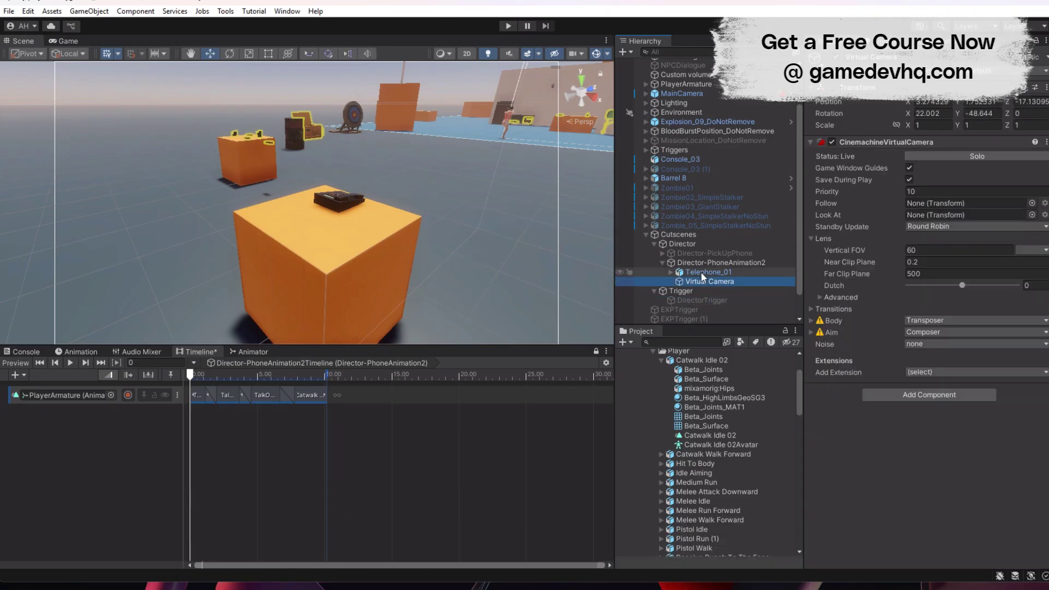
# - Add a Cinemachine track to the timeline and bind MainCamera to it
pyautogui.click(24, 377)
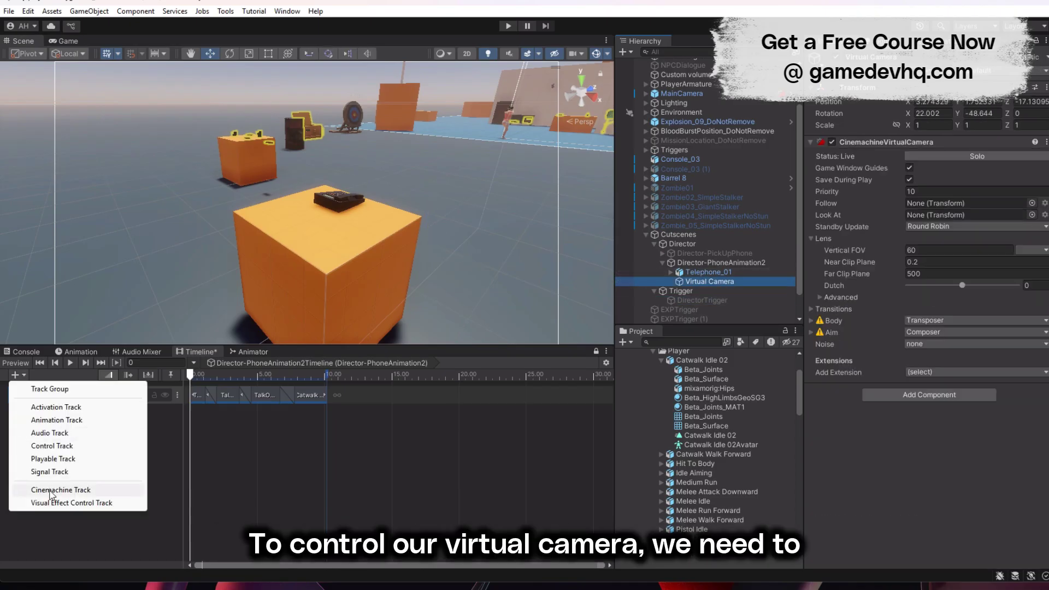
pyautogui.click(51, 489)
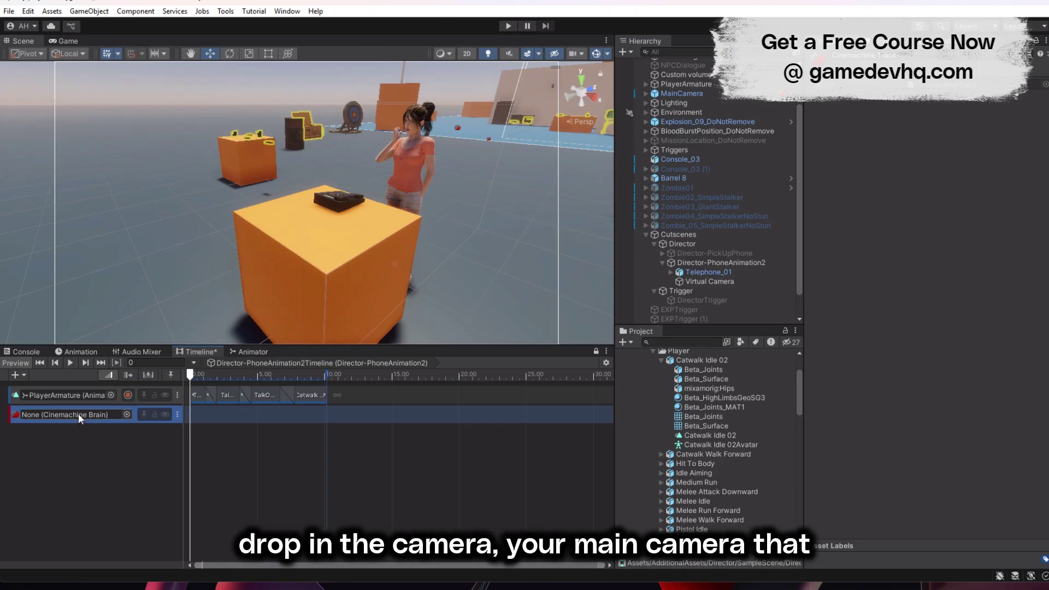
pyautogui.click(682, 94)
pyautogui.moveTo(681, 94); pyautogui.dragTo(73, 415)
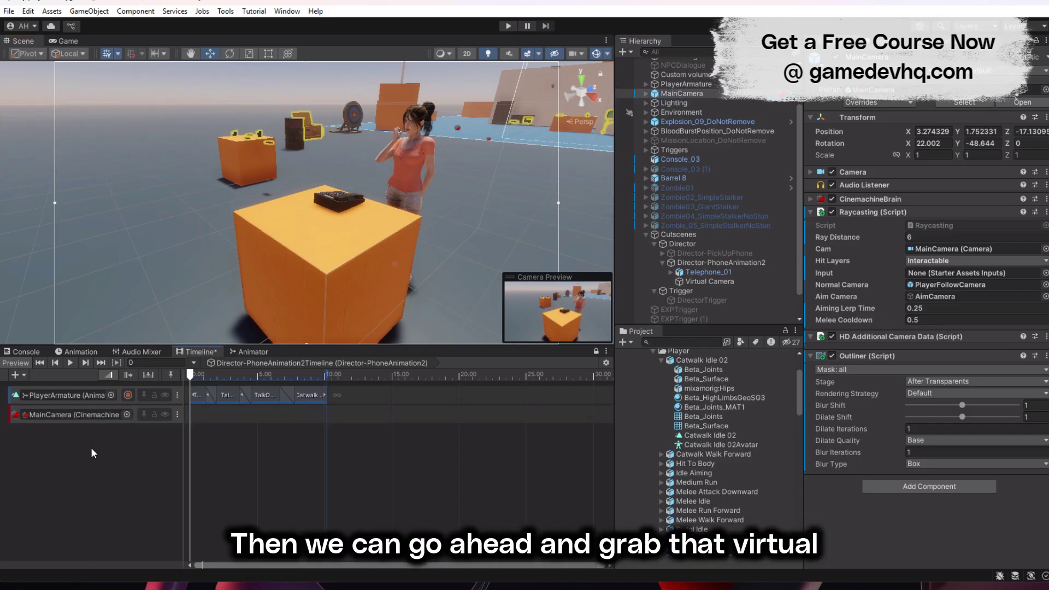
# - Place Virtual Camera as a shot at the start of the Cinemachine track and scrub through it
pyautogui.moveTo(709, 281); pyautogui.dragTo(215, 420)
pyautogui.click(226, 374)
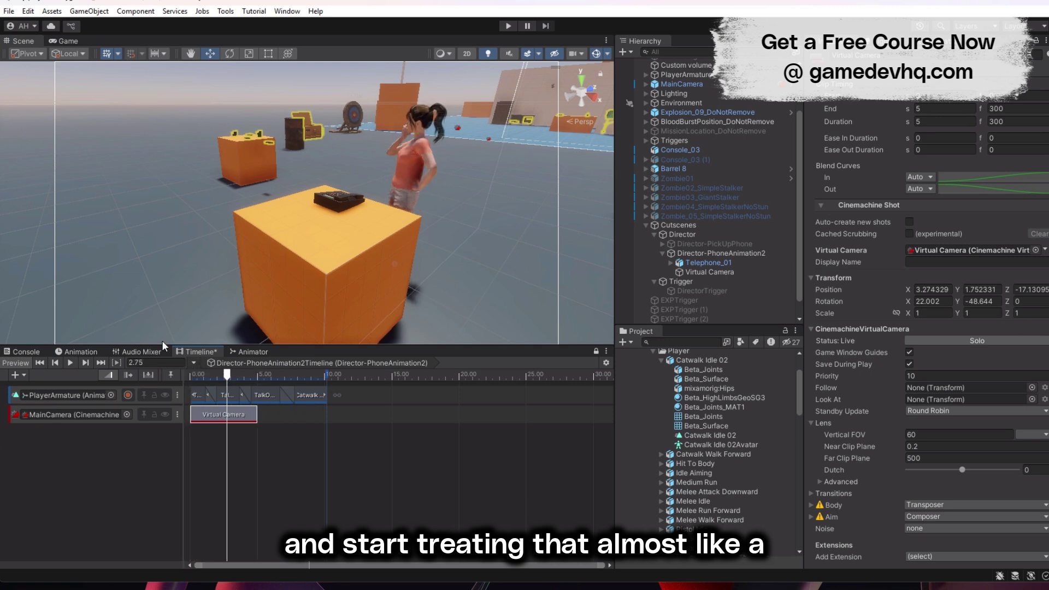
pyautogui.click(199, 375)
# - Align Virtual Camera to the scene view looking down at the character and telephone, and narrow its vertical FOV in the Game view
pyautogui.click(737, 273)
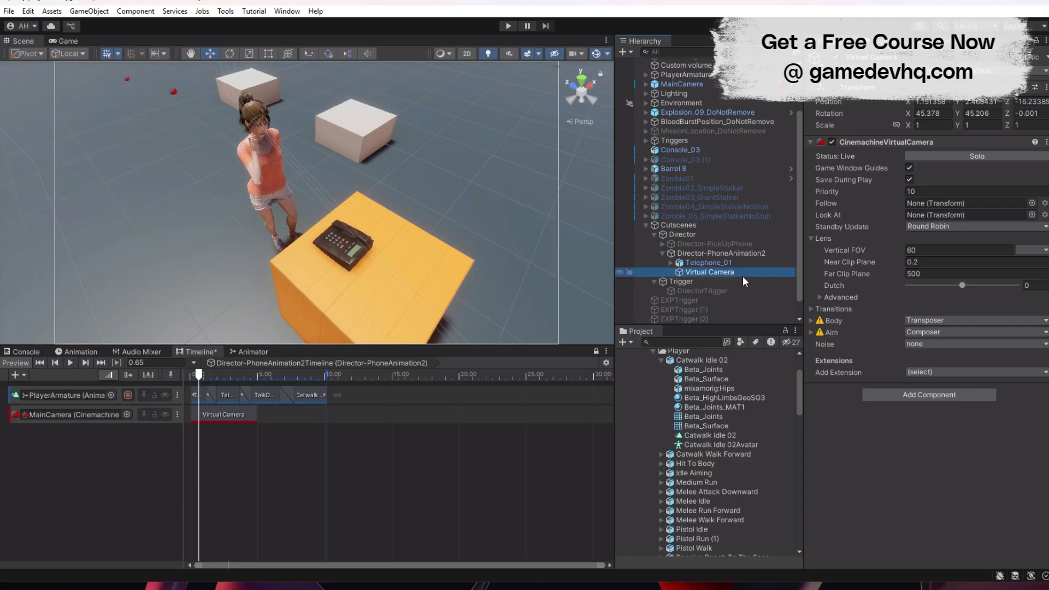
pyautogui.click(64, 41)
pyautogui.click(249, 416)
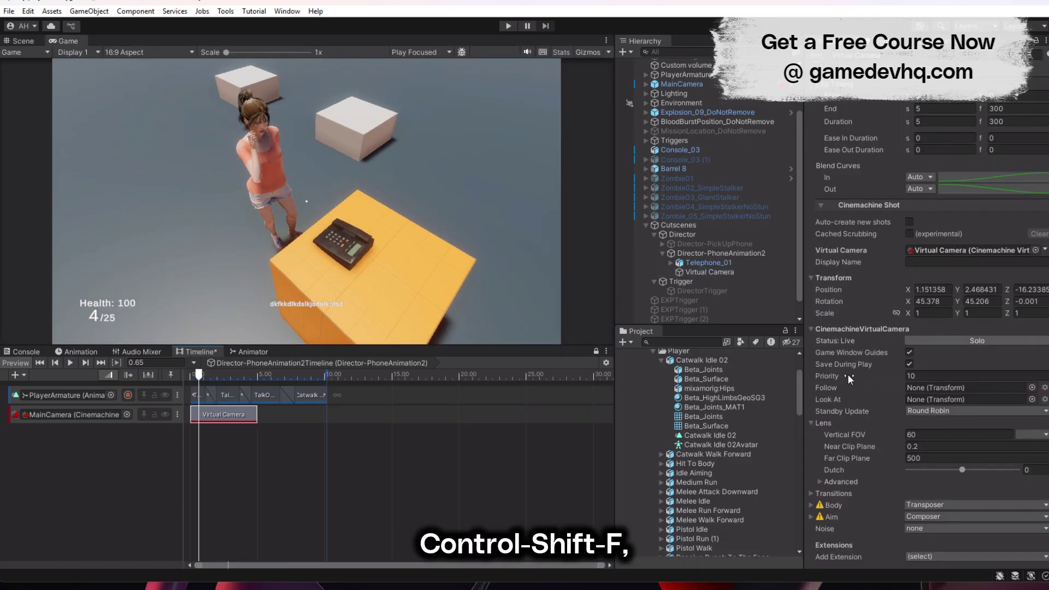
pyautogui.moveTo(908, 437); pyautogui.dragTo(531, 452)
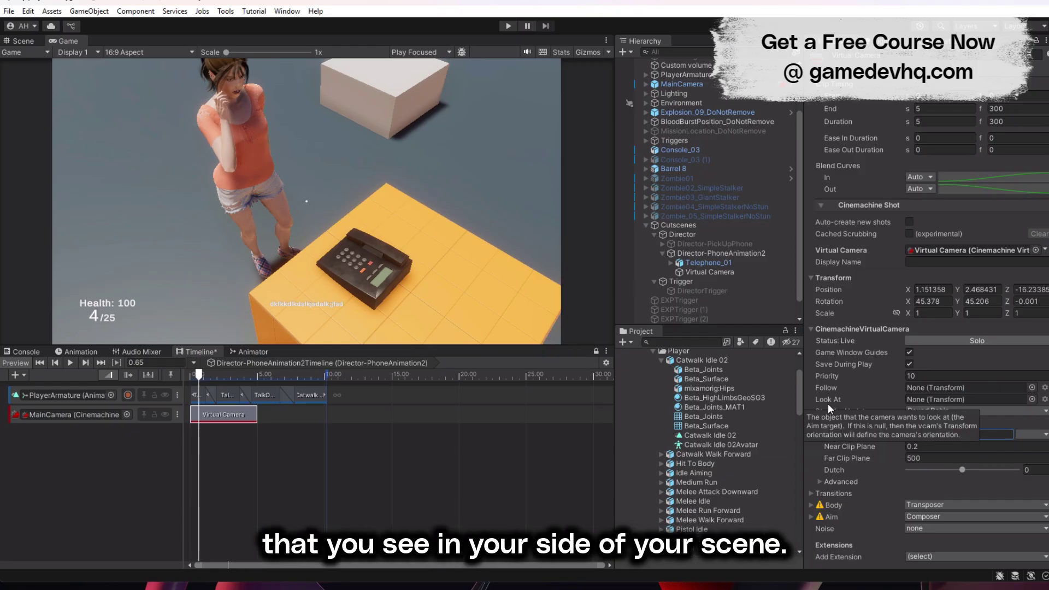
# - End the Virtual Camera shot at 2.5 s and create a Cinemachine Blend List Camera under Director-PhoneAnimation2, expanding its child cameras
pyautogui.moveTo(198, 373); pyautogui.dragTo(224, 376)
pyautogui.rightClick(700, 252)
pyautogui.moveTo(765, 448)
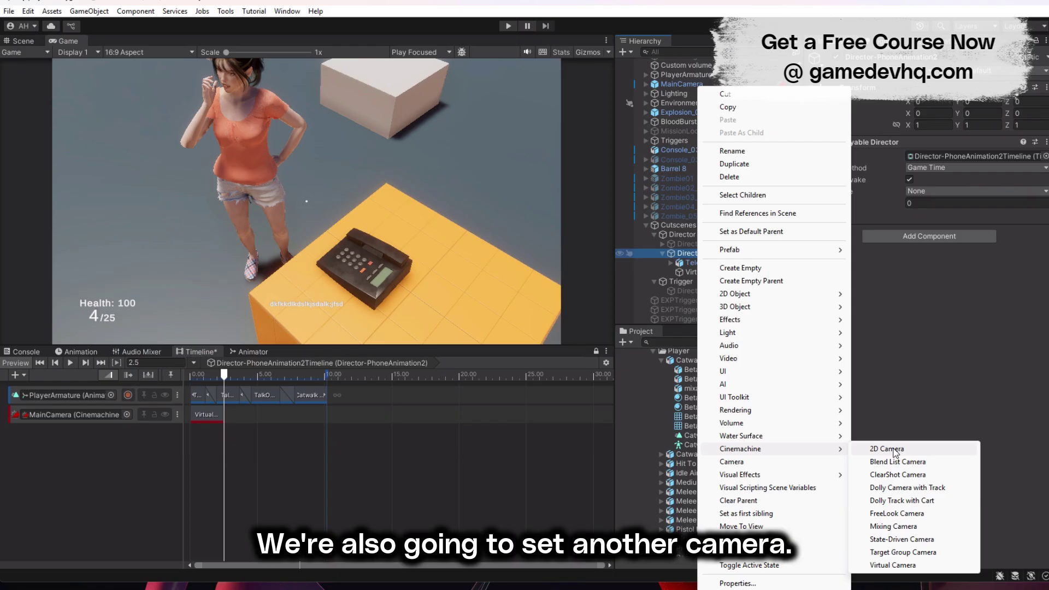
pyautogui.click(891, 465)
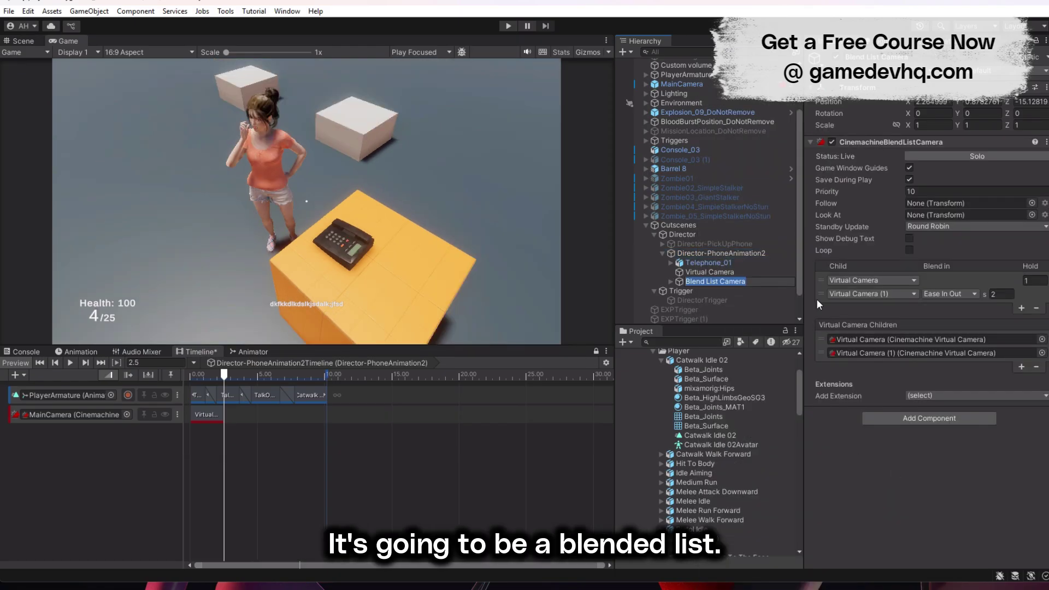
pyautogui.click(672, 282)
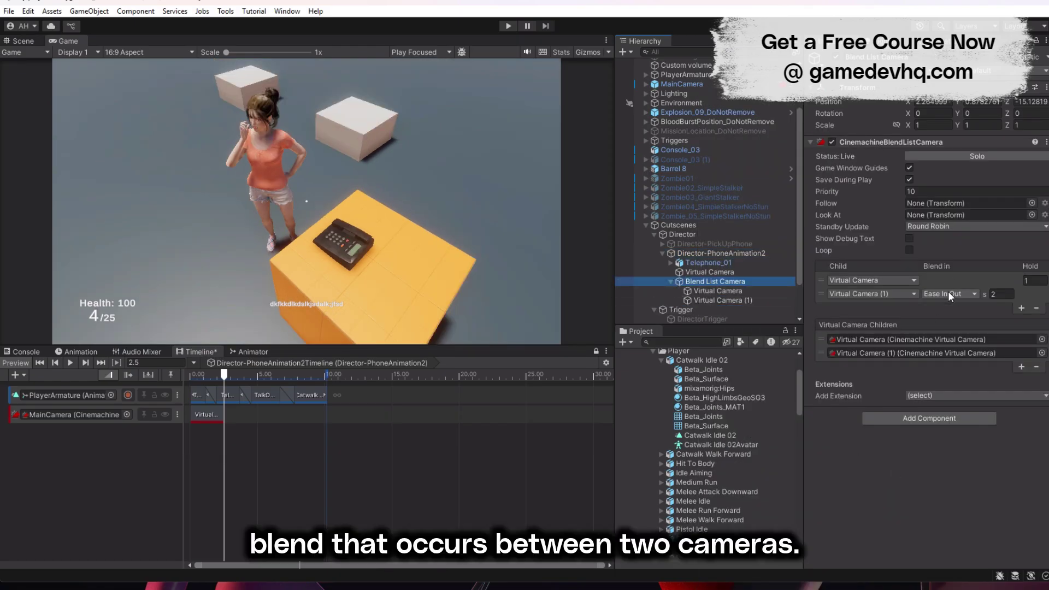
# - Frame the Blend List Camera's two child virtual cameras from different scene views of the character and telephone
pyautogui.click(719, 293)
pyautogui.click(19, 41)
pyautogui.keyDown('alt'); pyautogui.moveTo(297, 273); pyautogui.dragTo(449, 238); pyautogui.keyUp('alt')
pyautogui.click(743, 300)
pyautogui.moveTo(449, 239); pyautogui.dragTo(389, 241, button='middle')
pyautogui.doubleClick(705, 300)
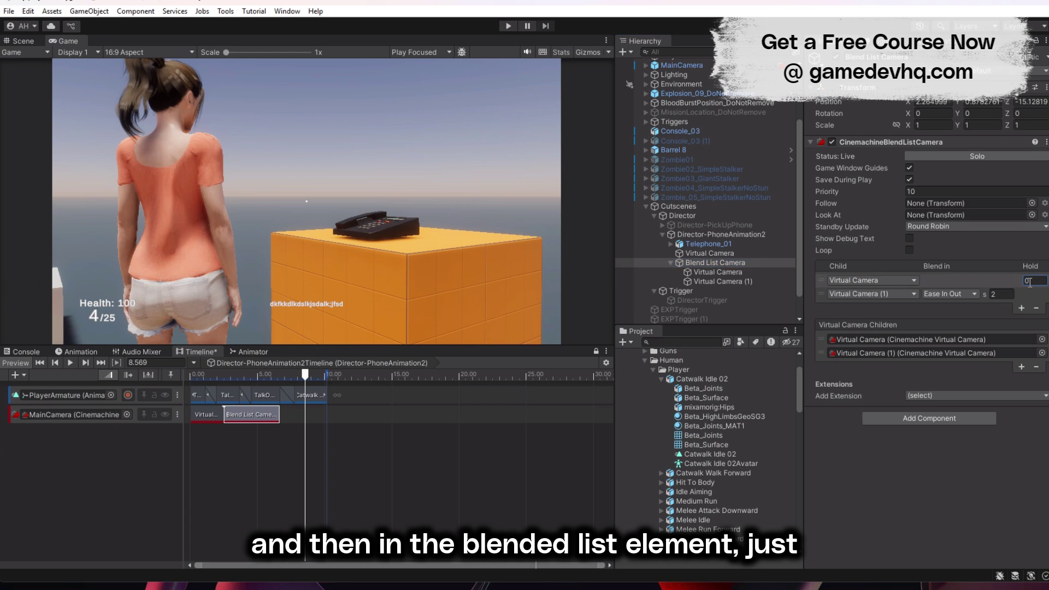
# - Set the Blend List Camera's blend into Virtual Camera (1) to Linear over 4 s and scrub the timeline to preview it
pyautogui.click(949, 294)
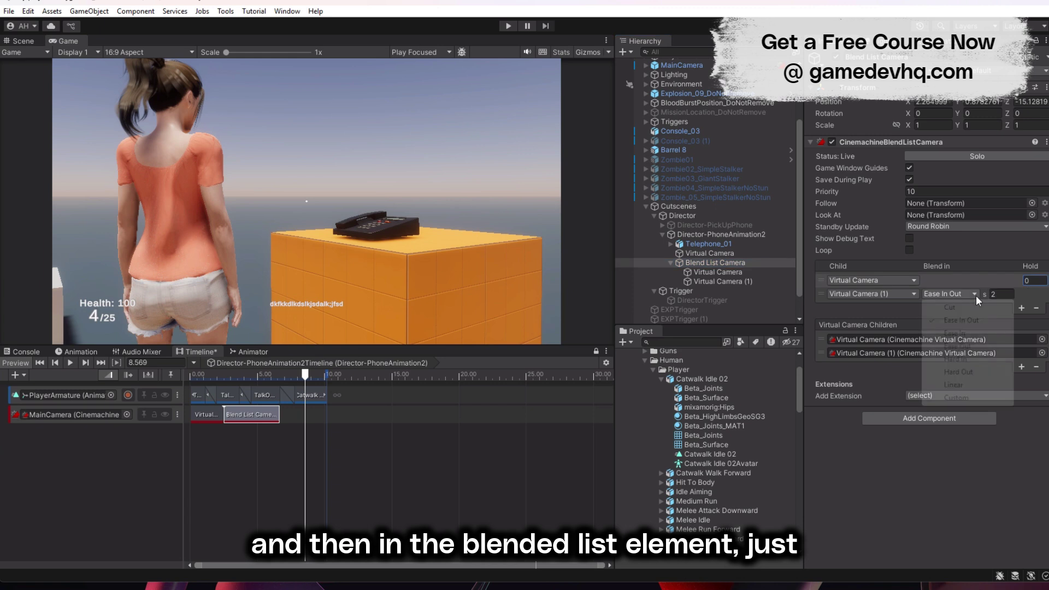
pyautogui.click(945, 388)
pyautogui.click(221, 376)
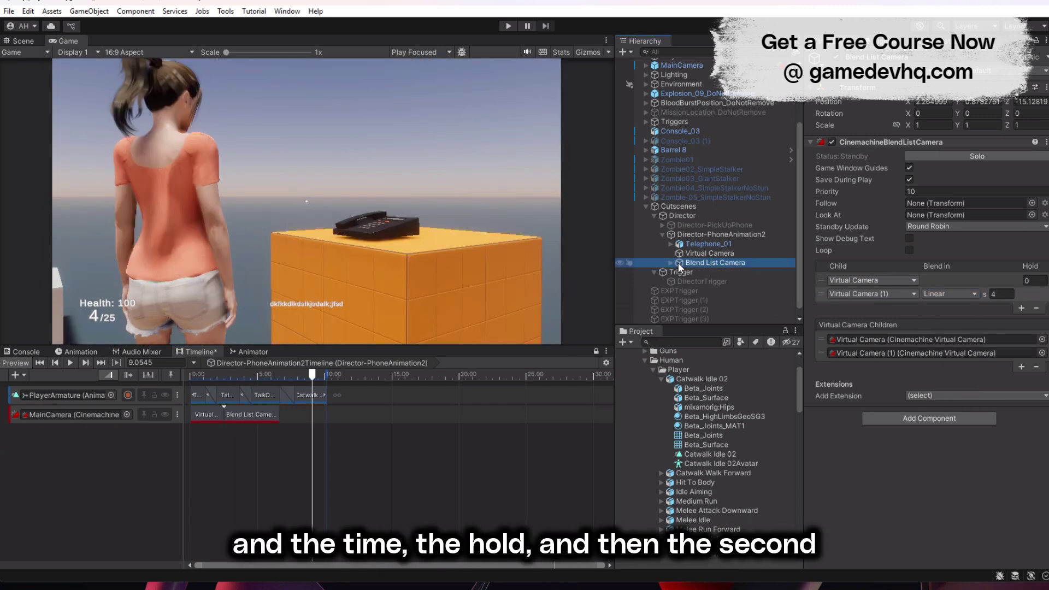
# - Duplicate the standalone Virtual Camera and place the copy on the Cinemachine track as the final shot after the Blend List Camera
pyautogui.click(709, 253)
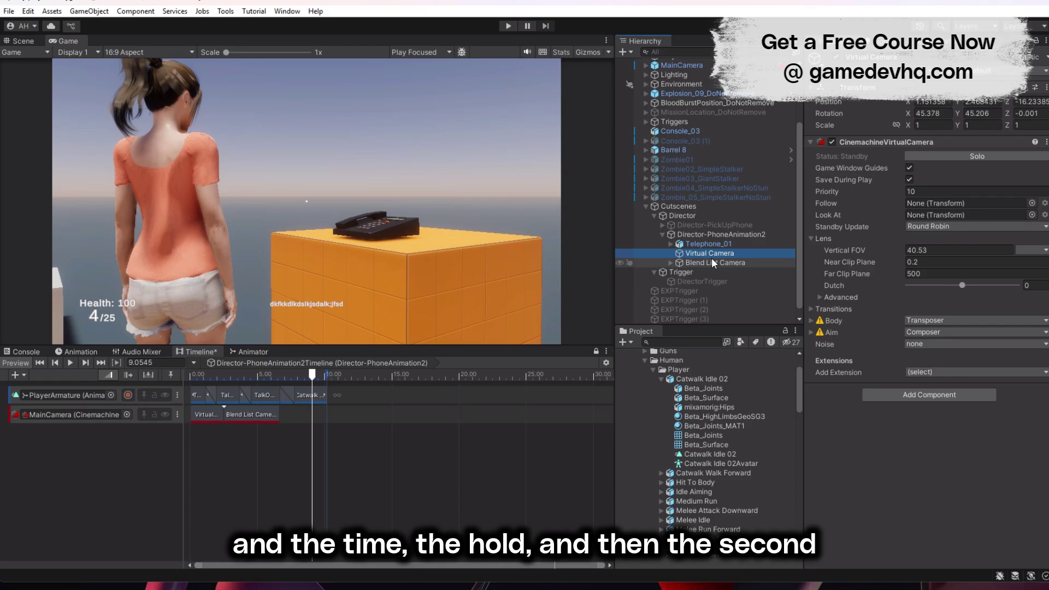
pyautogui.hotkey('ctrl', 'd')
pyautogui.moveTo(711, 262); pyautogui.dragTo(318, 422)
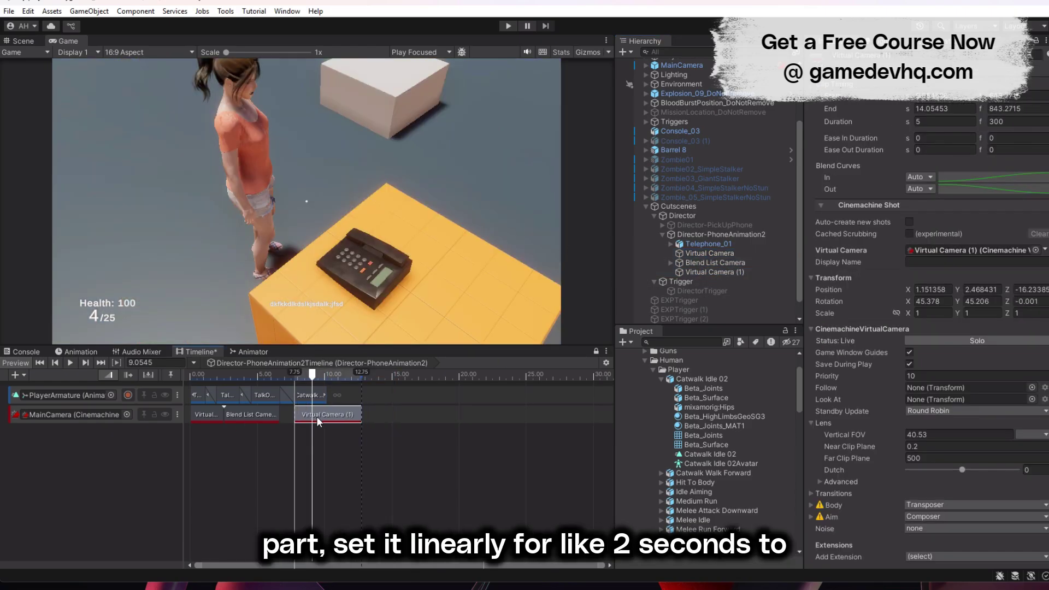
pyautogui.click(22, 41)
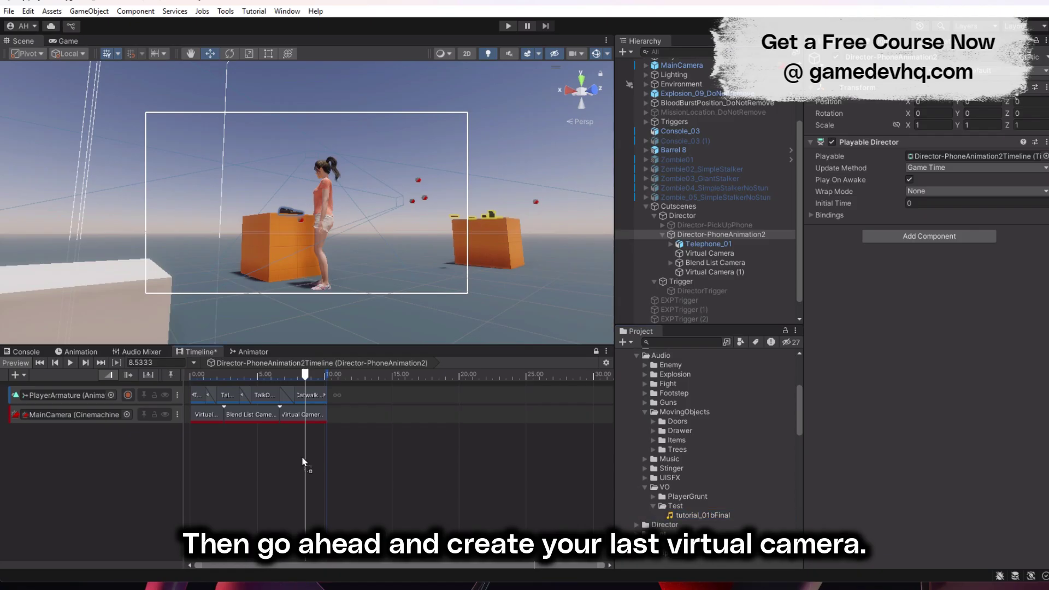
# - Add the tutorial_01bFinal voiceover to a new audio track, trim it to fit mid-cutscene, and play back the timeline
pyautogui.moveTo(303, 461); pyautogui.dragTo(137, 441)
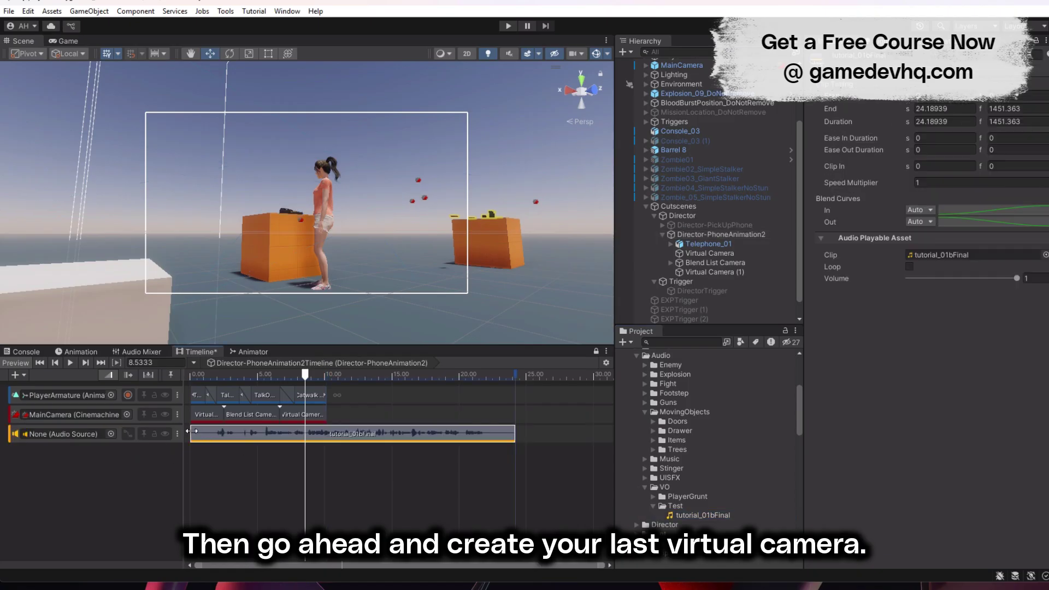
pyautogui.moveTo(511, 433); pyautogui.dragTo(246, 433)
pyautogui.click(192, 374)
pyautogui.press('space')
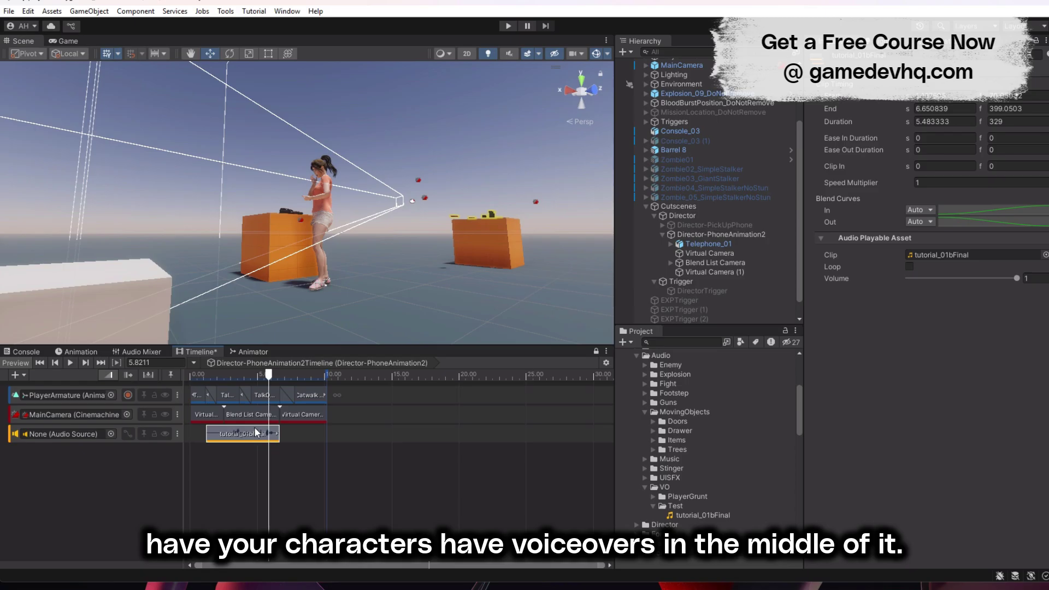
pyautogui.click(210, 376)
pyautogui.press('space')
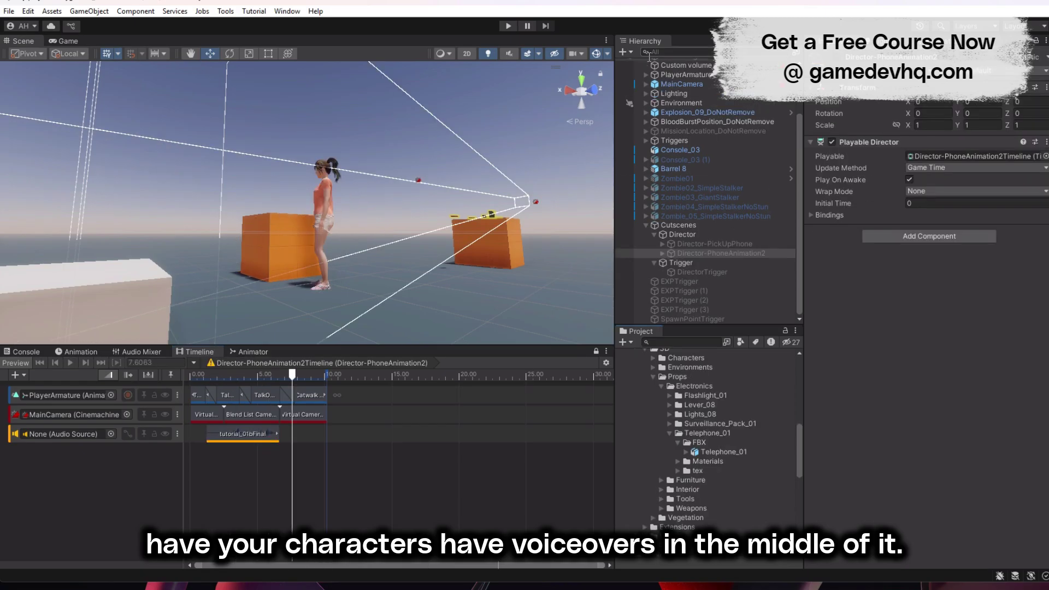
# - Activate DirectorTrigger and remove its Play Director On Trigger Enter script component
pyautogui.click(623, 52)
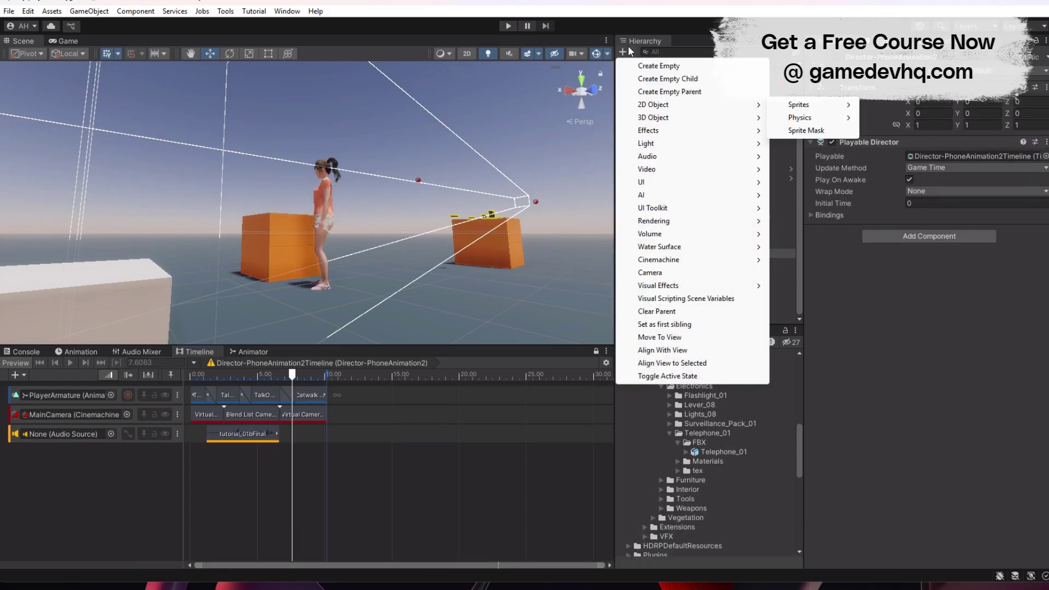
pyautogui.click(627, 46)
pyautogui.click(696, 271)
pyautogui.click(835, 57)
pyautogui.click(1045, 273)
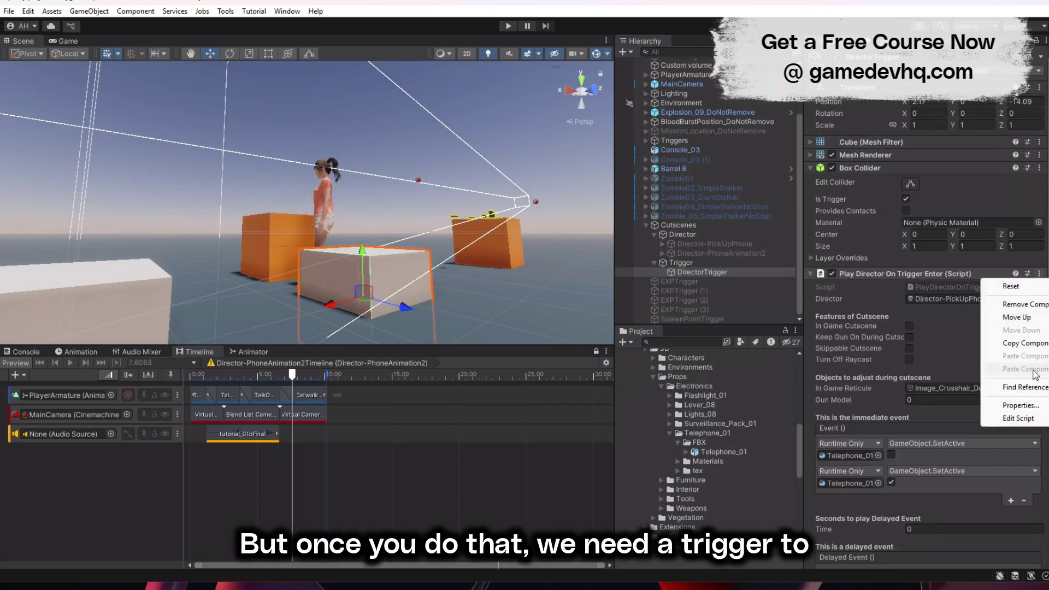
pyautogui.click(1013, 304)
# - Create a C# script named SampleWlakInTrigger in the Triggers folder and attach it to DirectorTrigger
pyautogui.rightClick(670, 386)
pyautogui.moveTo(710, 39)
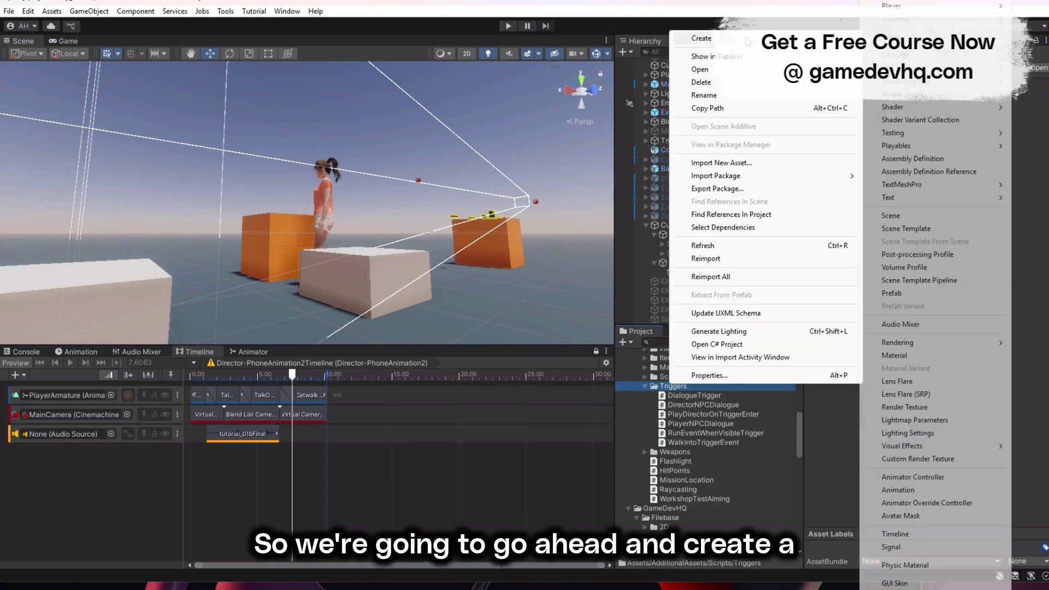
pyautogui.click(896, 22)
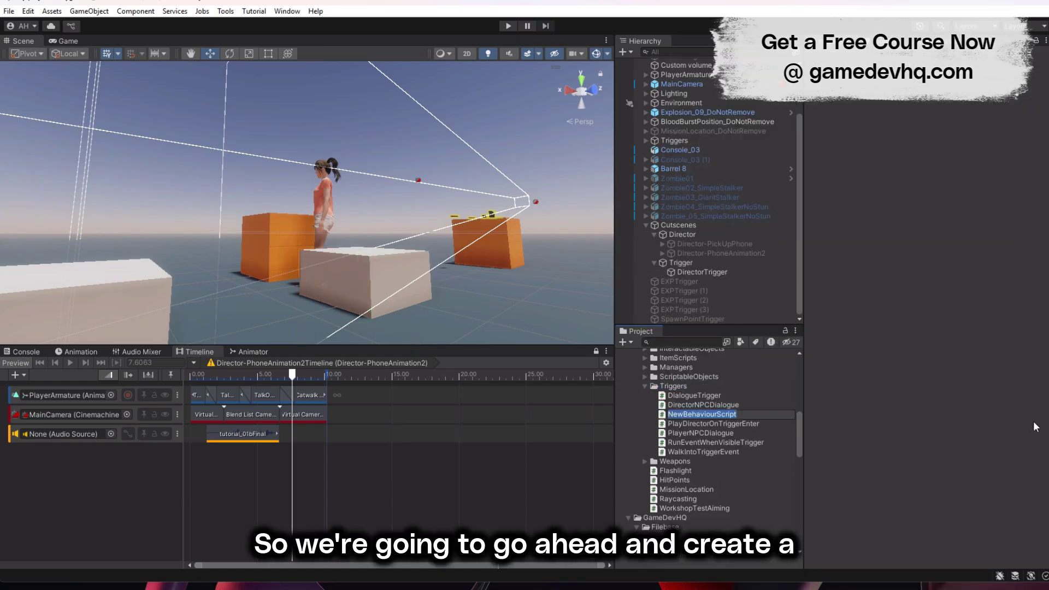
pyautogui.write('SampleWlakInTrigger')
pyautogui.press('Return')
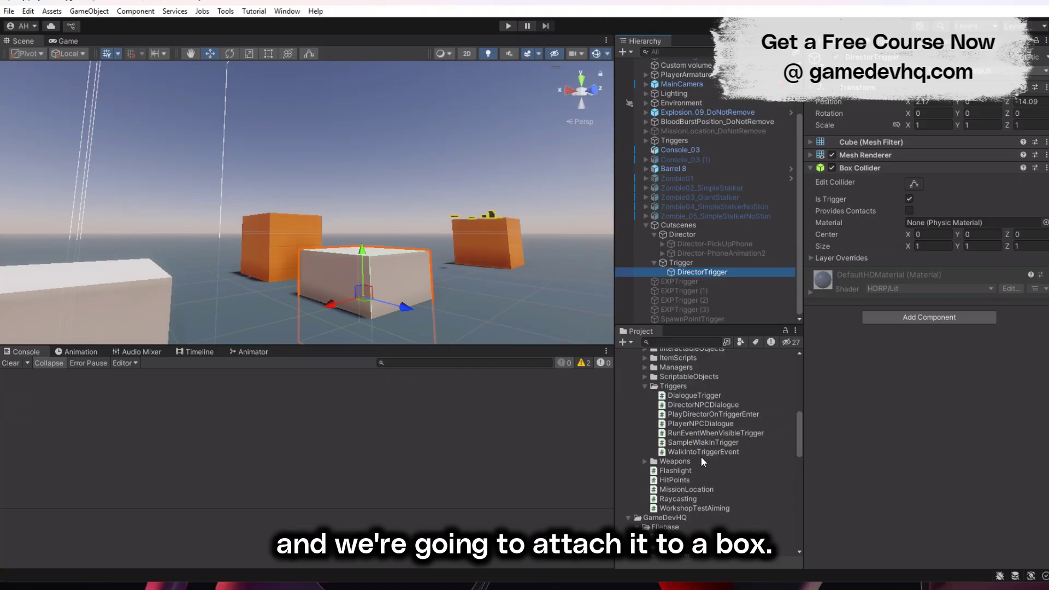
pyautogui.moveTo(702, 442); pyautogui.dragTo(916, 489)
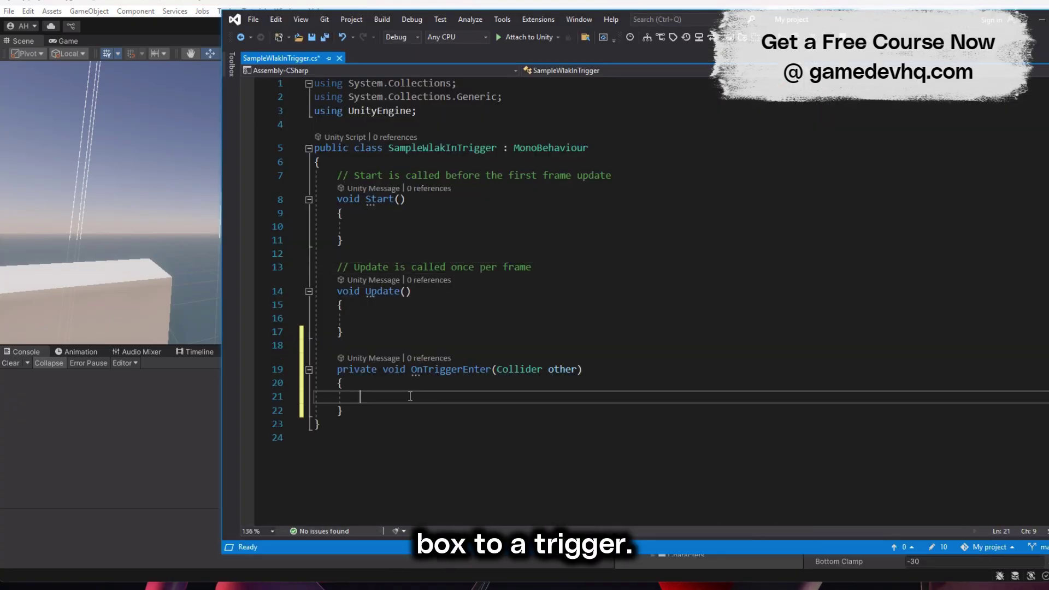
# - Inside OnTriggerEnter, add an if block that checks other.CompareTag("Player")
pyautogui.write('f (other.compare')
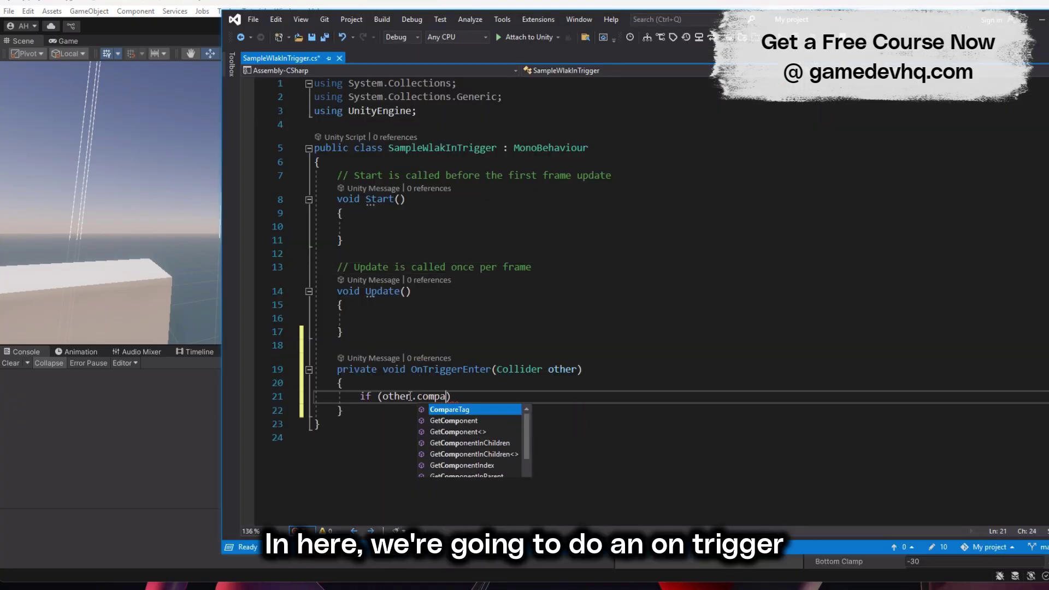
pyautogui.press('Tab')
pyautogui.write('("Ply')
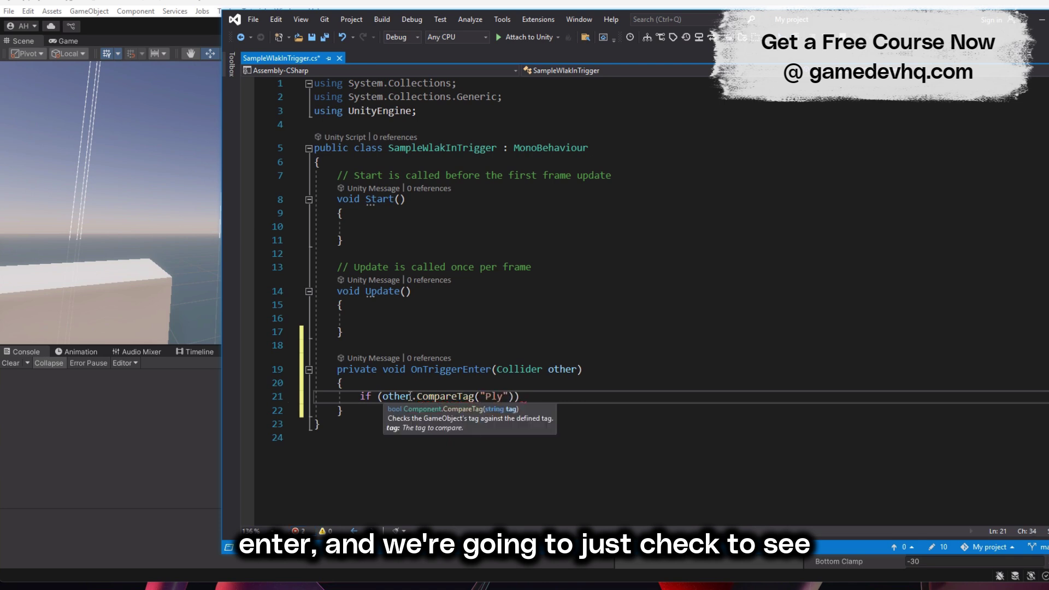
pyautogui.write('yer')
pyautogui.press('End')
pyautogui.press('Return')
pyautogui.write('{')
pyautogui.press('Return')
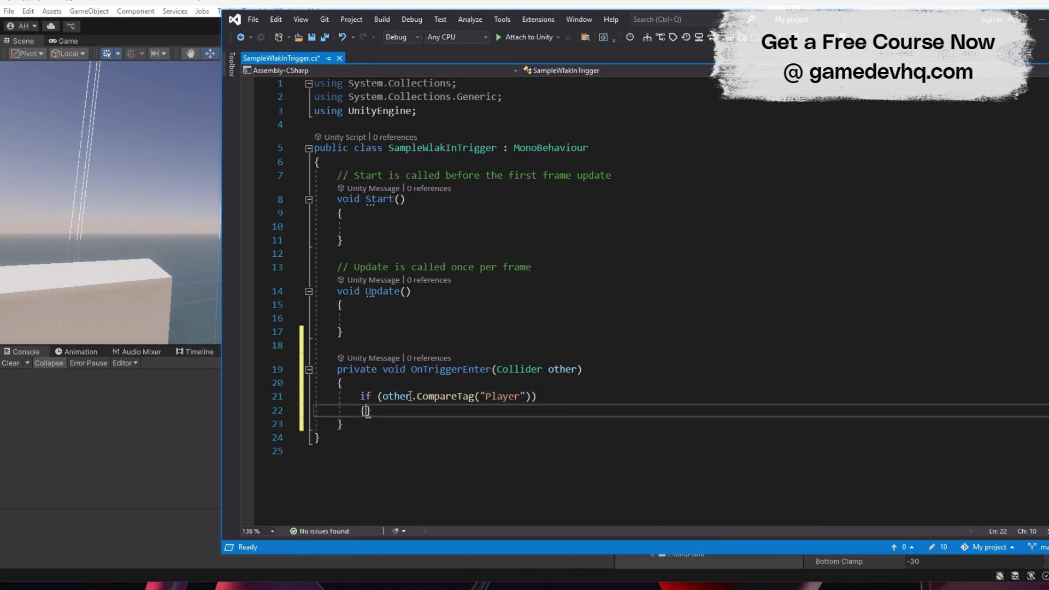
# - Log the message "I ran into player" with Debug.Log inside the Player tag check
pyautogui.write('Debug.Log("I ran into')
pyautogui.write(' player')
pyautogui.press('End')
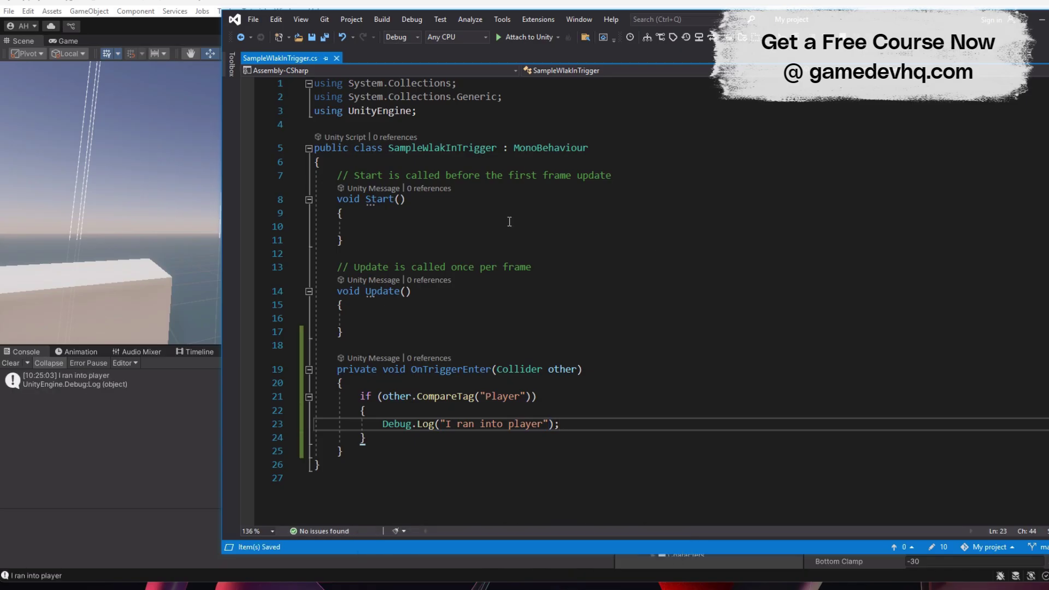
# - Add the directive using UnityEngine.Events; below using UnityEngine; and save the script
pyautogui.click(425, 112)
pyautogui.press('Return')
pyautogui.write('using UnityEngine.in')
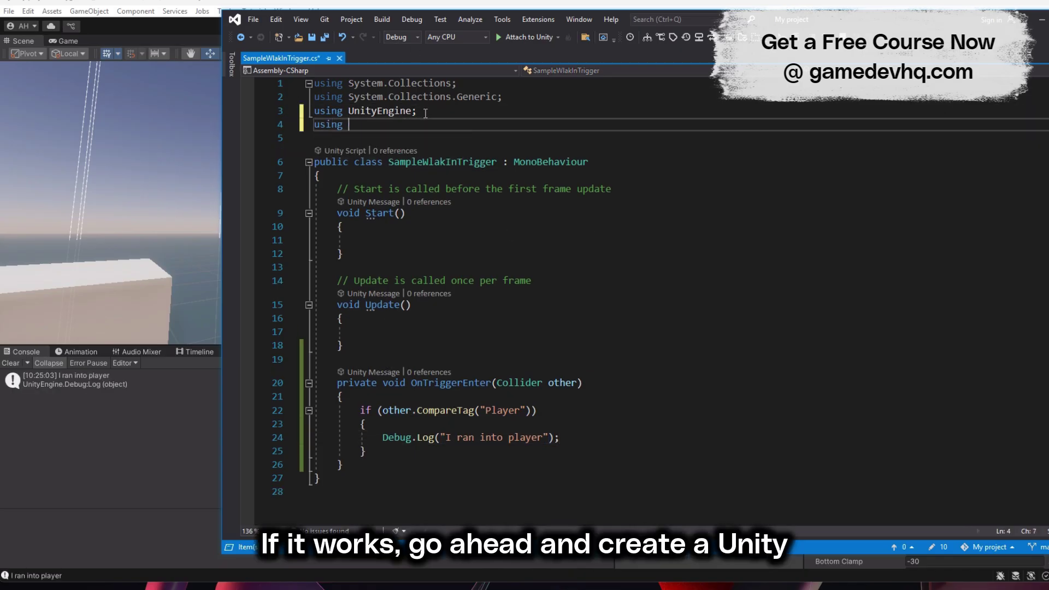
pyautogui.press('BackSpace')
pyautogui.press('BackSpace')
pyautogui.write('Events;')
pyautogui.hotkey('ctrl', 's')
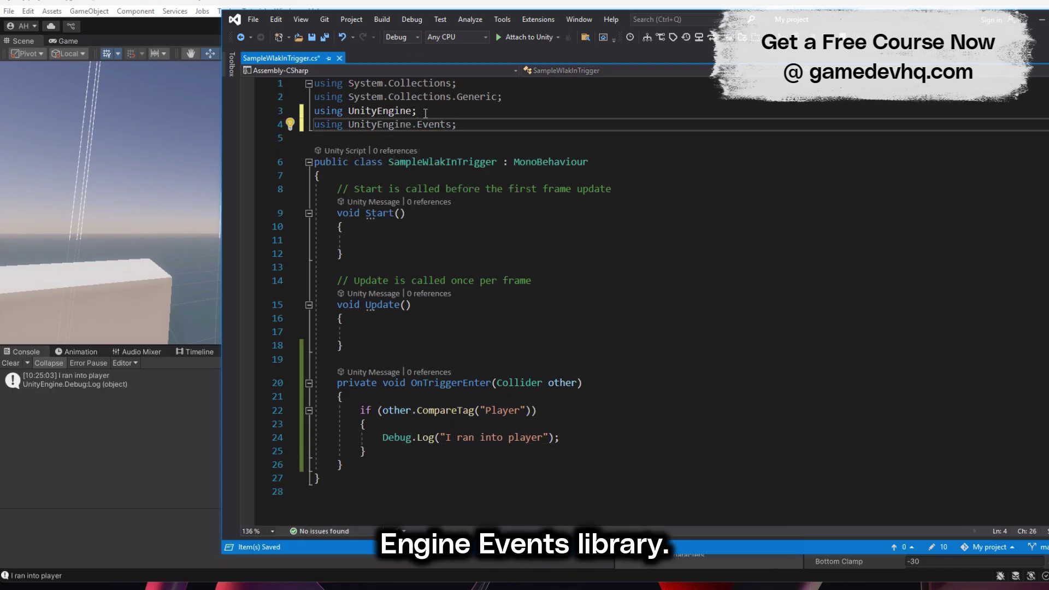
# - Replace the Start and Update methods with the field [SerializeField] private UnityEvent _event;
pyautogui.moveTo(370, 345); pyautogui.dragTo(352, 195)
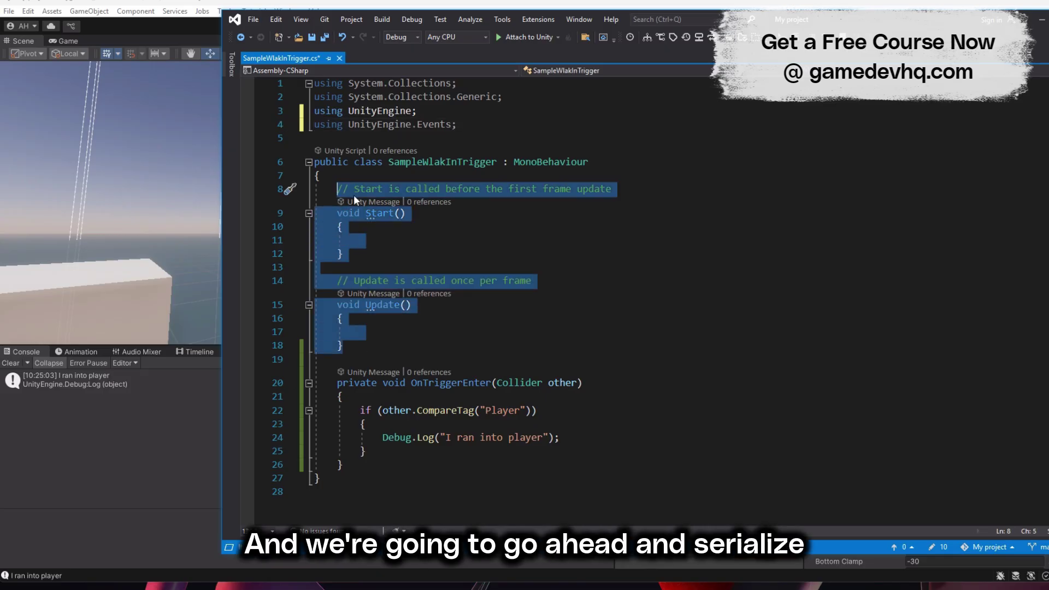
pyautogui.write('[SerializeField] p')
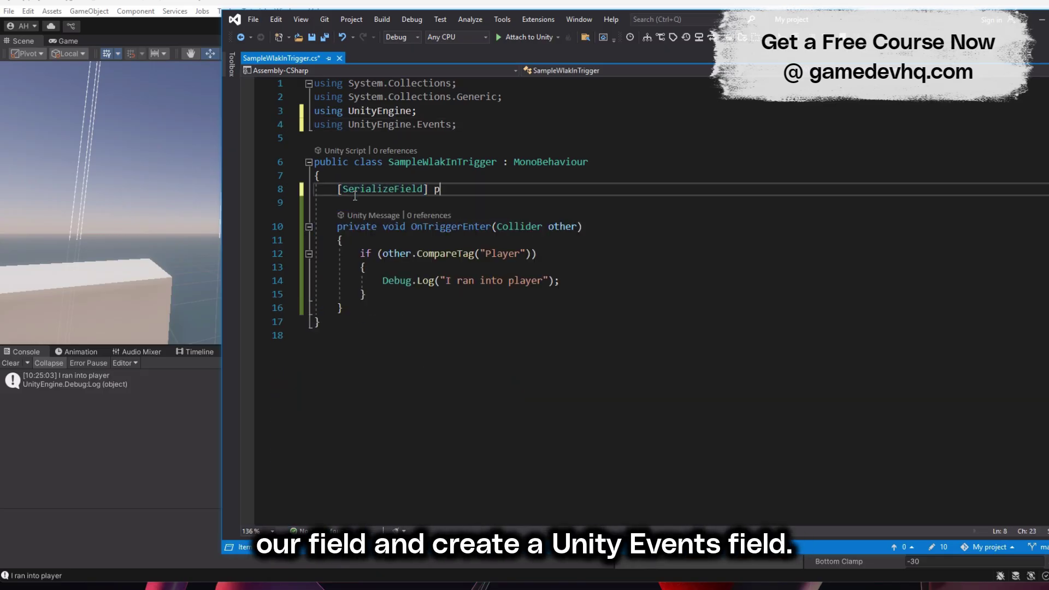
pyautogui.write('rivate UnityEvent _event;')
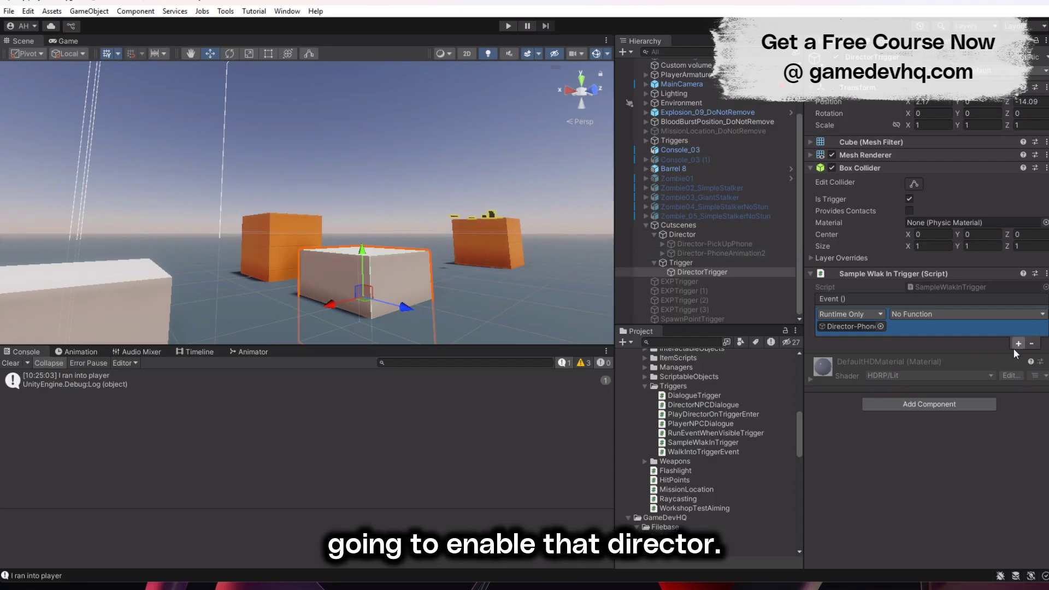
# - Have DirectorTrigger's event call GameObject.SetActive on Director-PhoneAnimation2
pyautogui.click(939, 314)
pyautogui.click(820, 436)
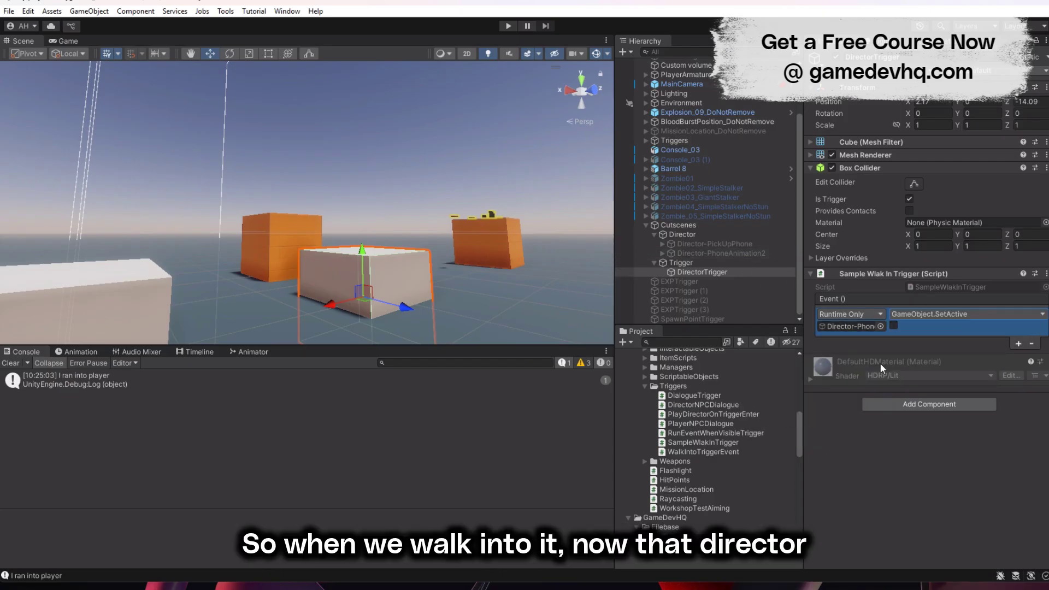
# - Switch to Visual Studio to invoke the event below the Debug.Log call, and run the character into the trigger in Play mode
pyautogui.hotkey('alt', 'Tab')
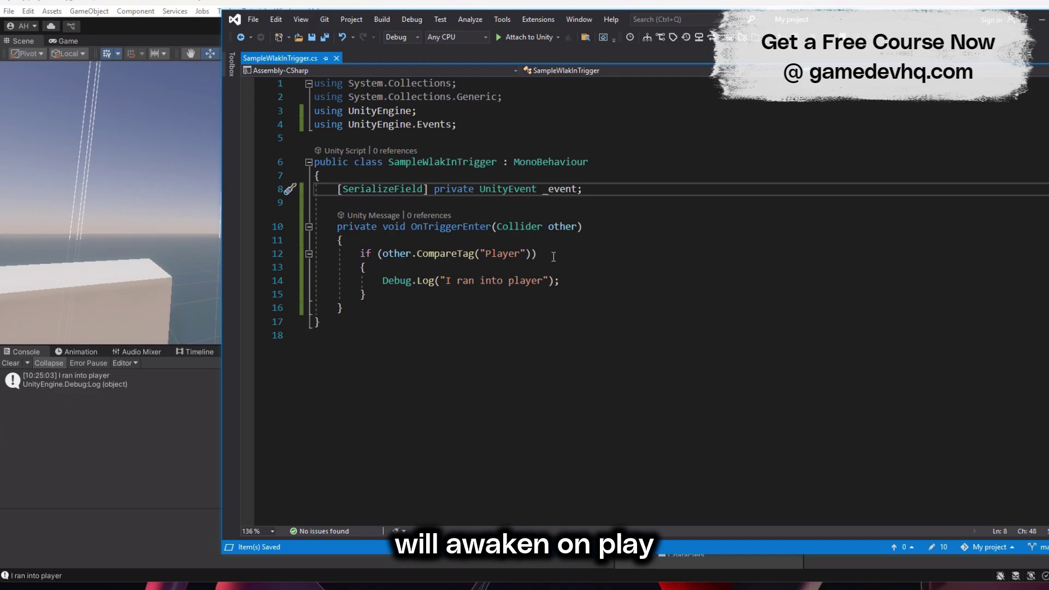
pyautogui.click(562, 280)
pyautogui.press('Return')
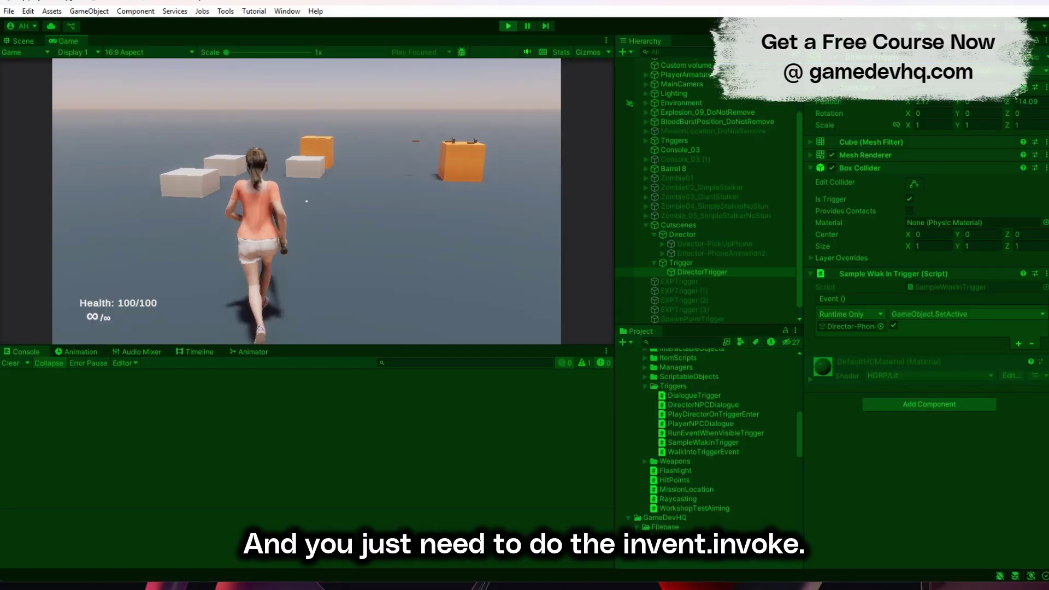
pyautogui.press('w')
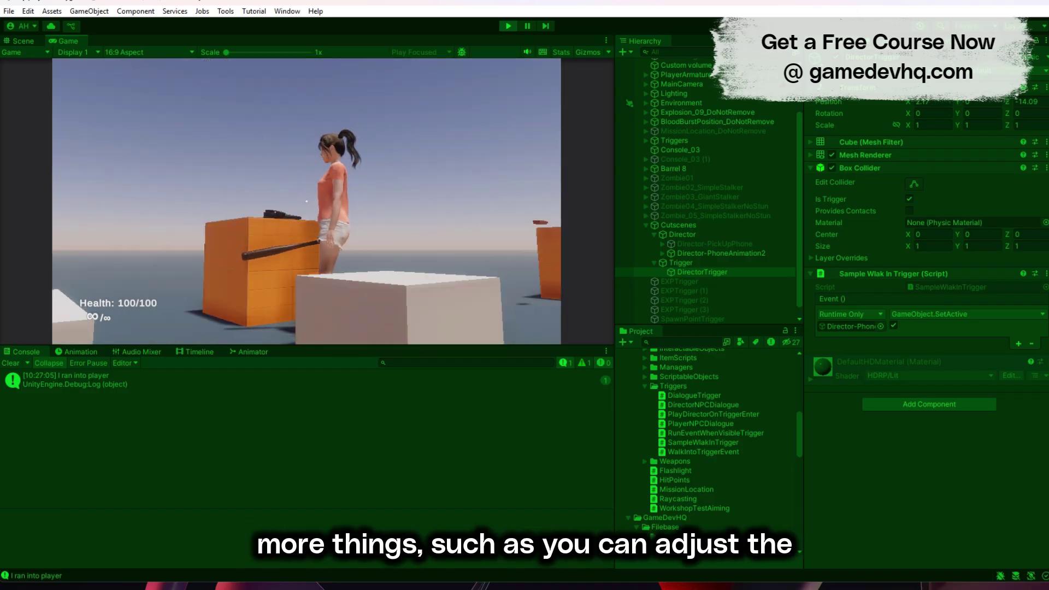
# - Add an activation track for Telephone_01 with a shortened Active clip, and test the cutscene in Play mode
pyautogui.moveTo(708, 246); pyautogui.dragTo(98, 497)
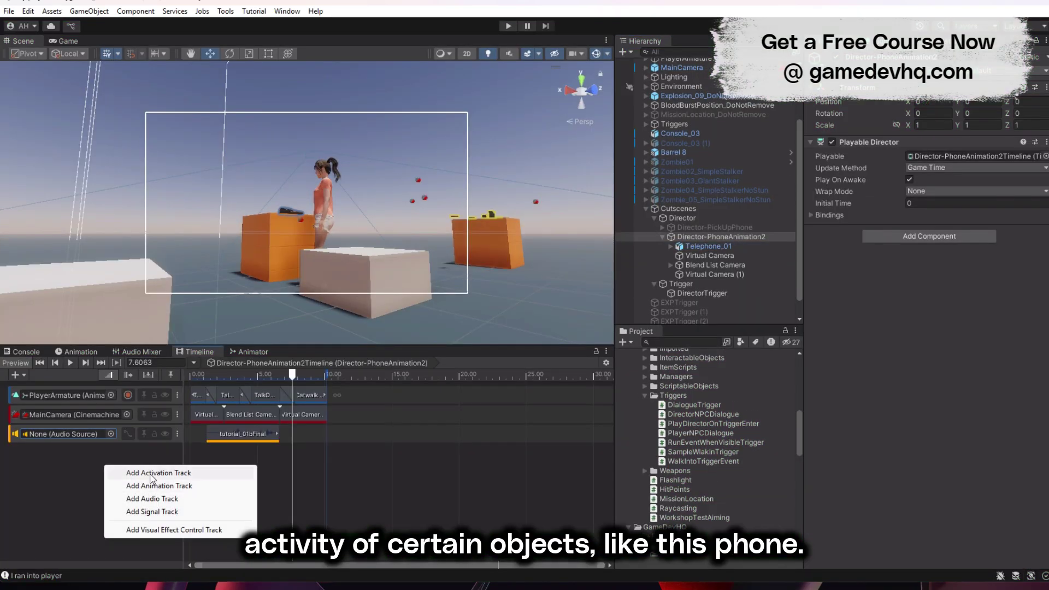
pyautogui.click(152, 473)
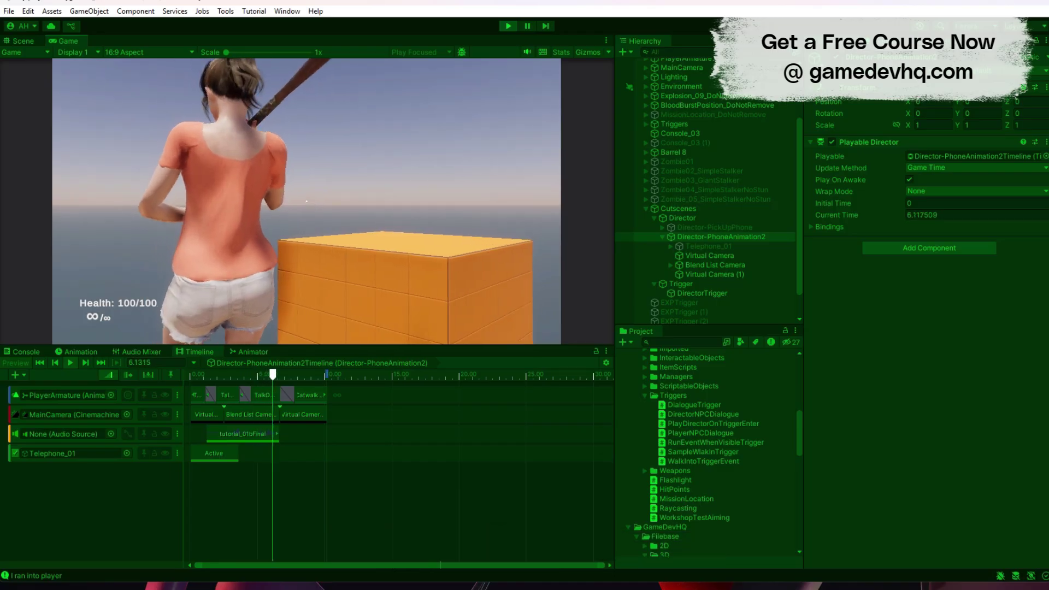
pyautogui.press('Escape')
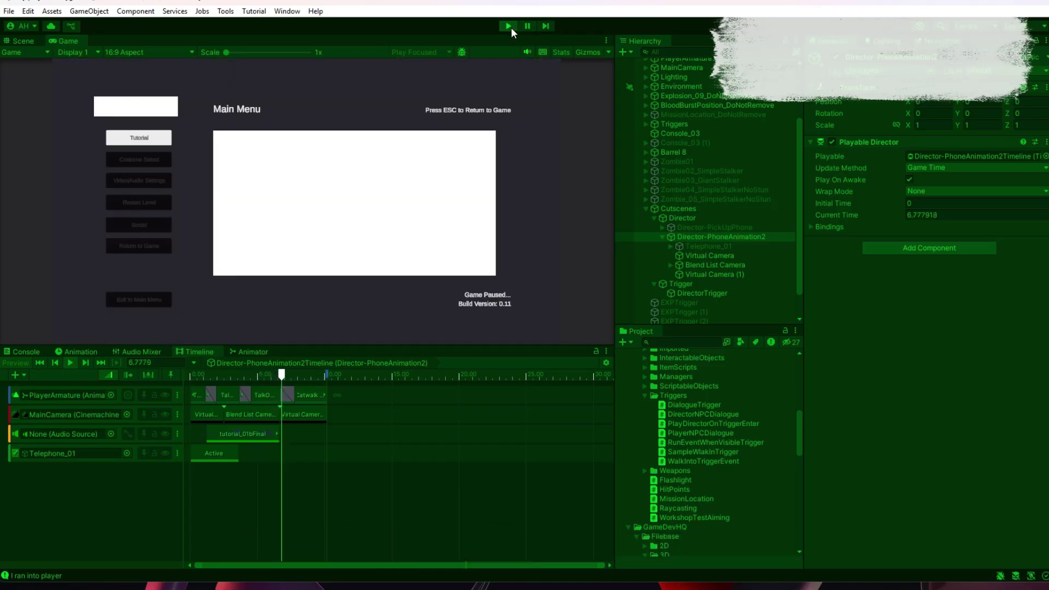